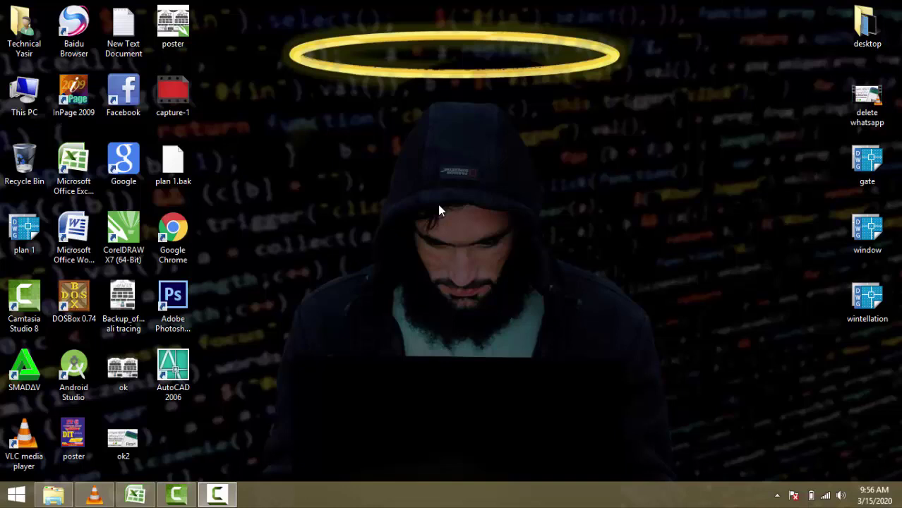
# Step: Switch to the open Excel workbook and review the Rank, Networkdays, now and today labels in row 8
pyautogui.click(135, 494)
pyautogui.click(365, 291)
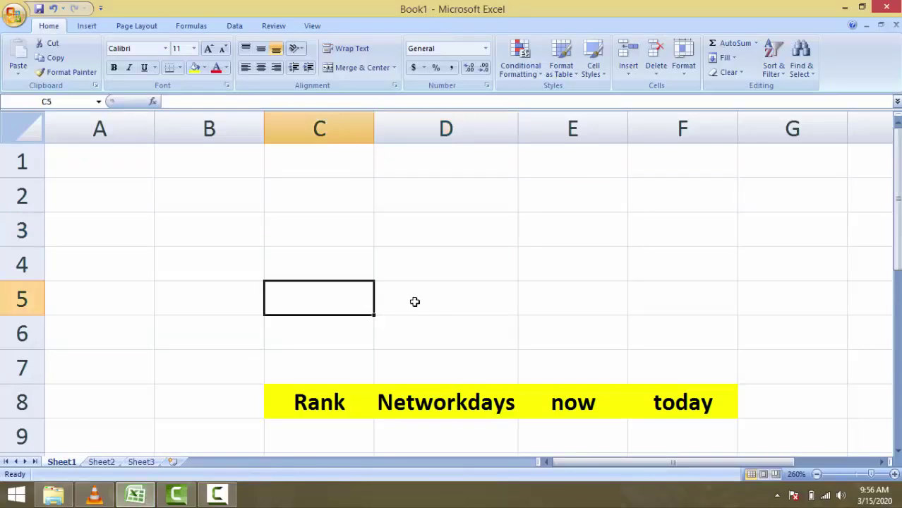
pyautogui.click(413, 303)
pyautogui.click(343, 286)
pyautogui.click(324, 403)
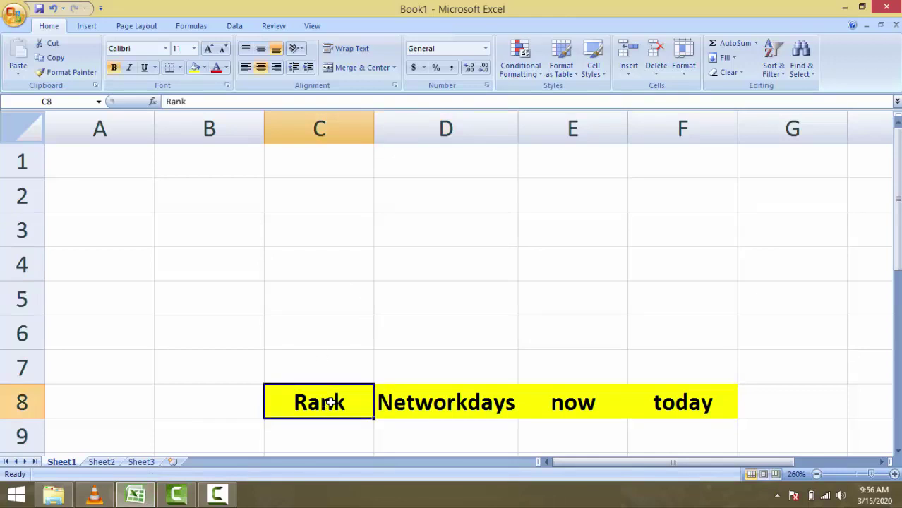
pyautogui.click(467, 402)
pyautogui.click(564, 407)
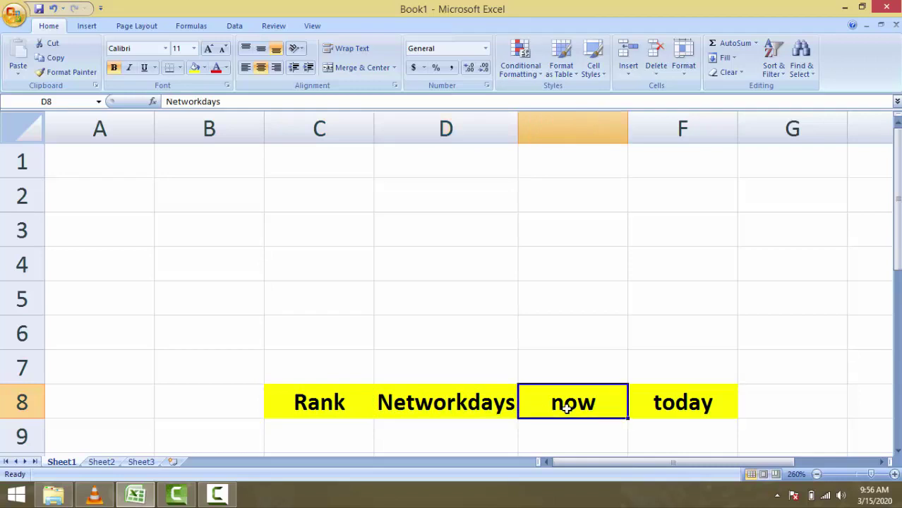
pyautogui.click(688, 416)
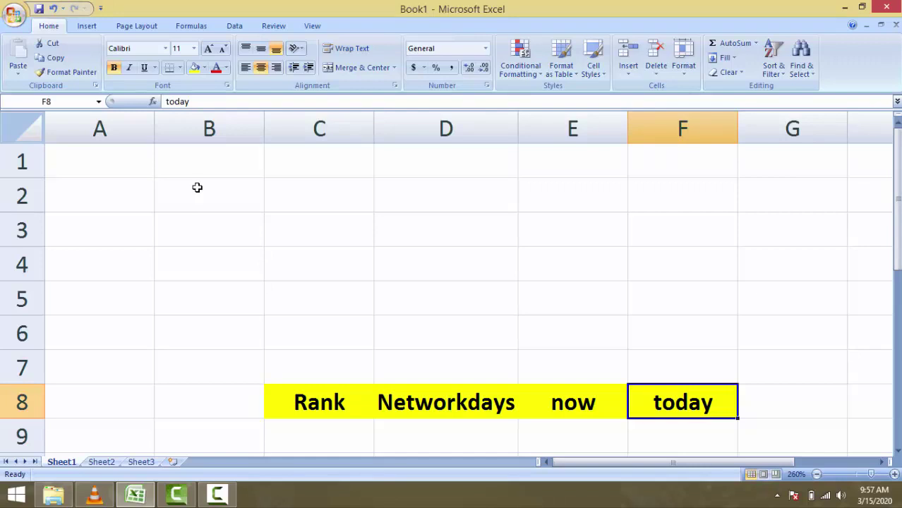
# Step: Enter the serial numbers 1 in cell B2 and 2 in cell B3
pyautogui.click(197, 187)
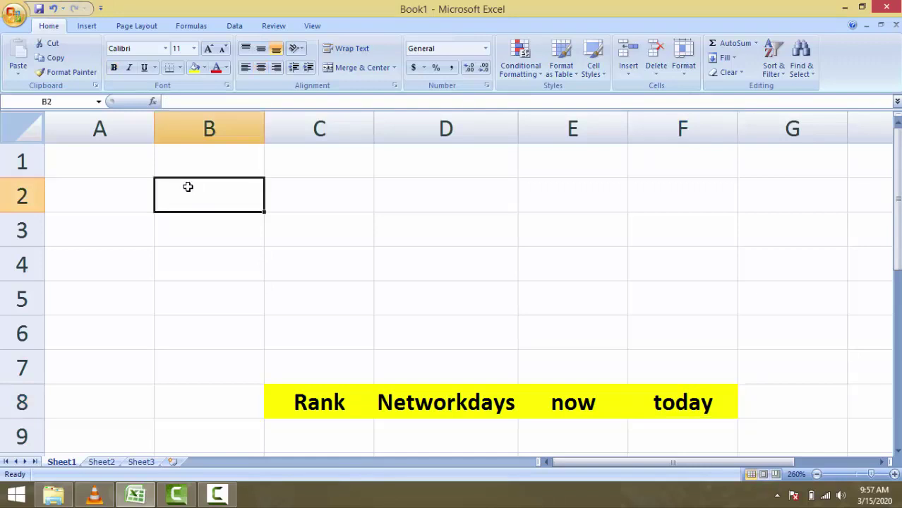
pyautogui.click(139, 197)
pyautogui.click(183, 195)
pyautogui.write('1')
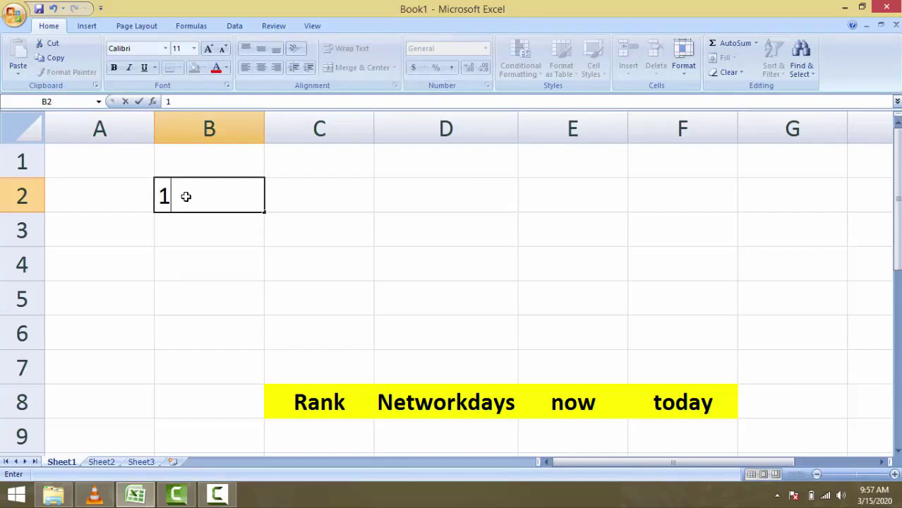
pyautogui.press('Return')
pyautogui.write('2')
pyautogui.press('Return')
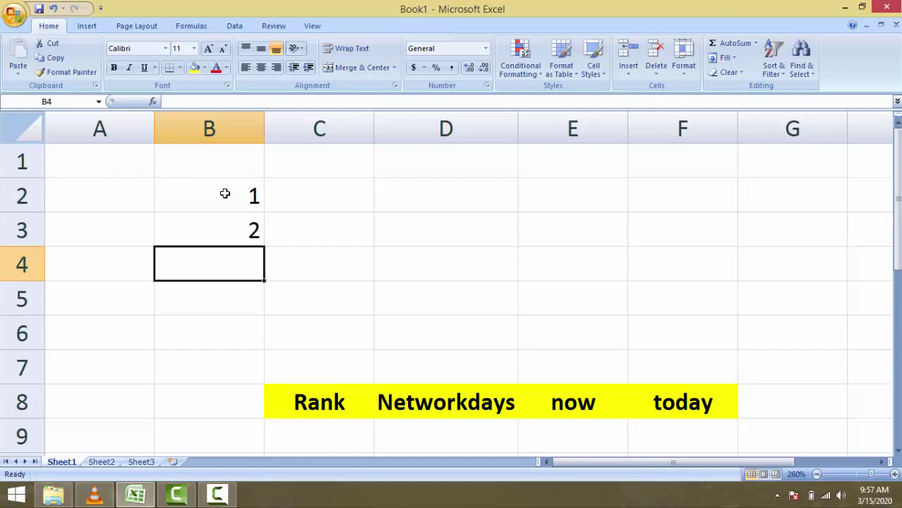
# Step: Extend the number series from B2:B3 down to B7 and centre the numbers in their cells
pyautogui.click(224, 194)
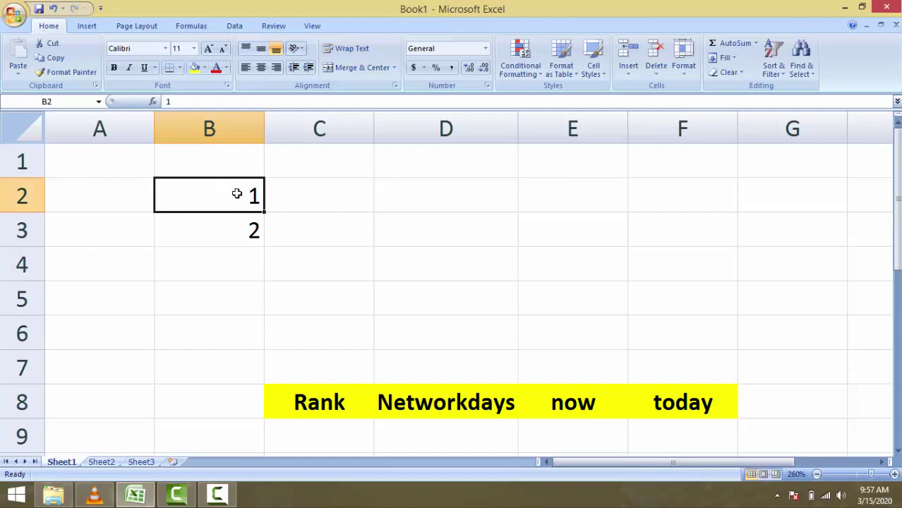
pyautogui.moveTo(235, 193); pyautogui.dragTo(254, 228)
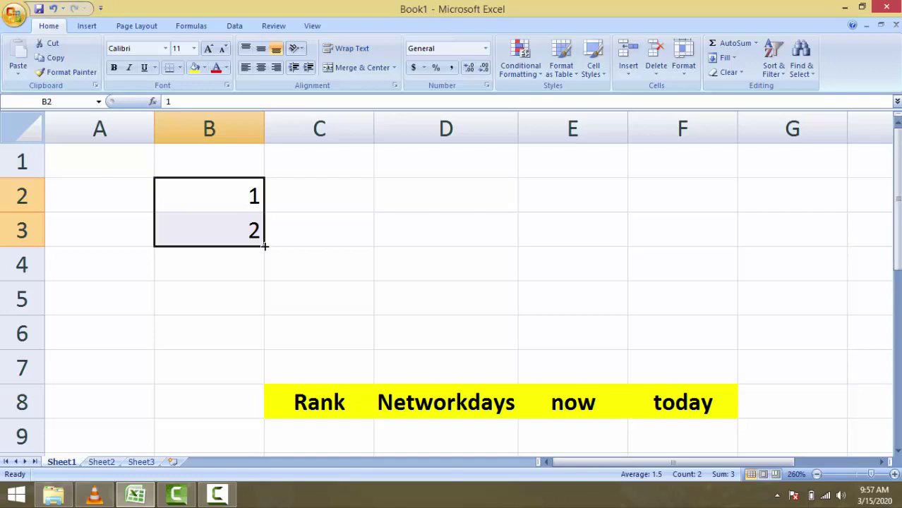
pyautogui.moveTo(264, 245); pyautogui.dragTo(264, 368)
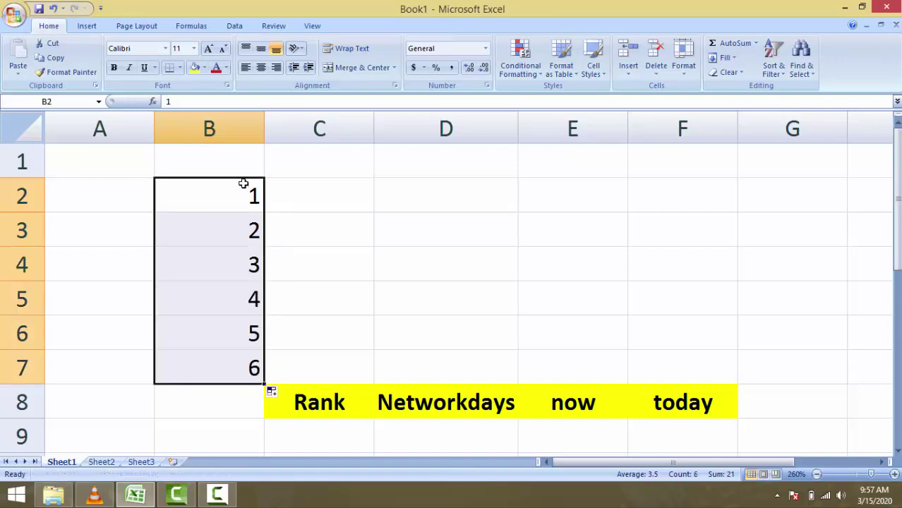
pyautogui.click(260, 68)
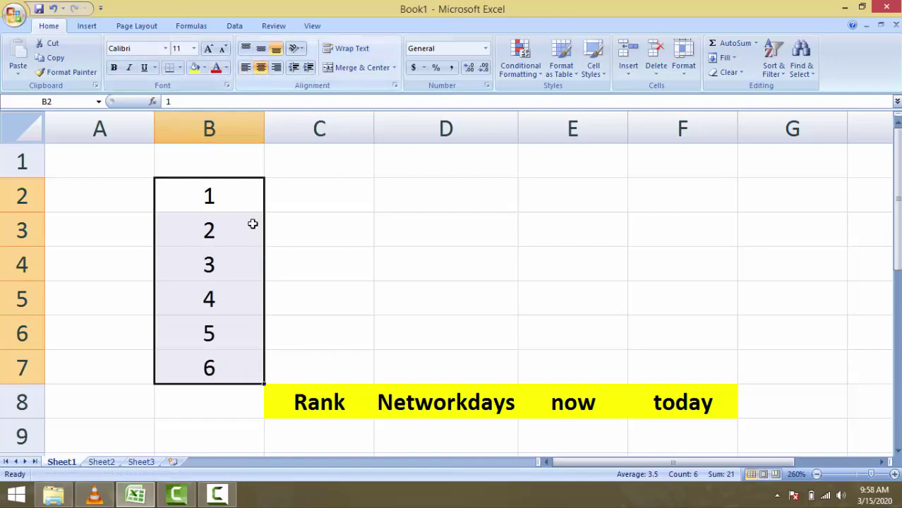
# Step: Enter six people's names in cells C2 to C7, one beside each serial number
pyautogui.click(313, 193)
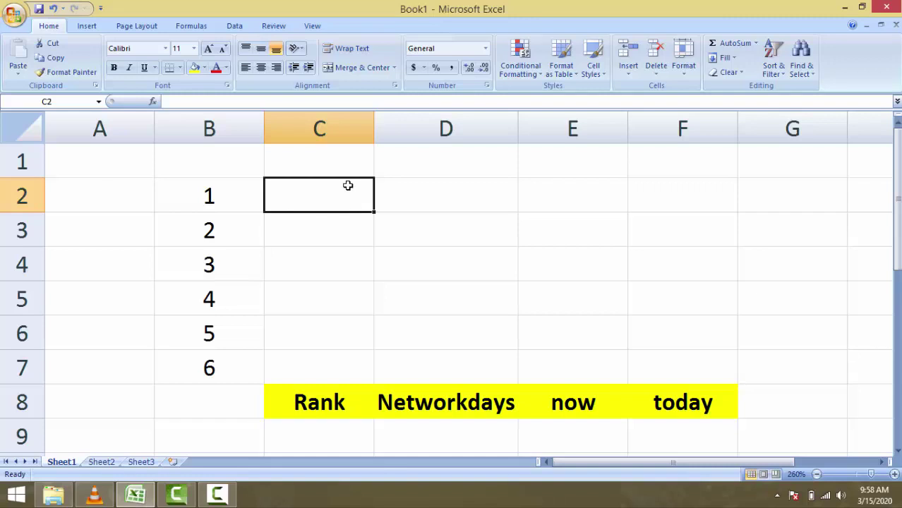
pyautogui.write('Asad')
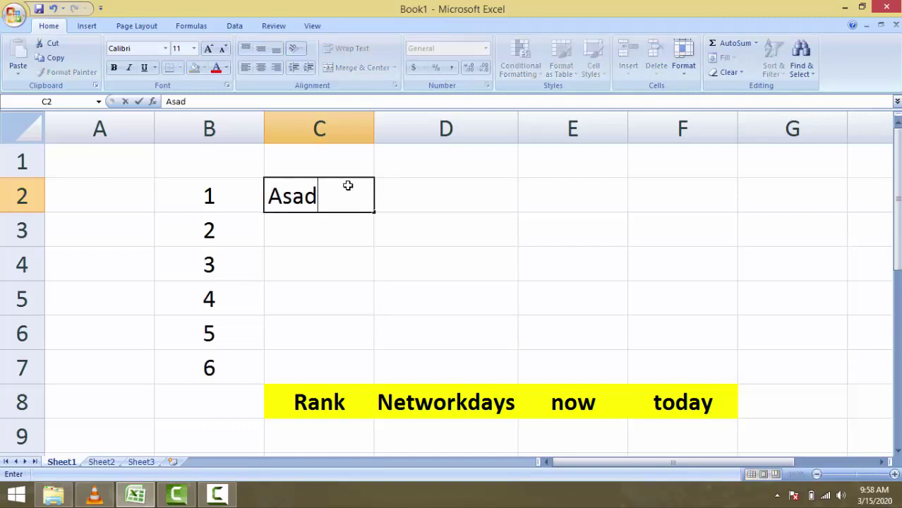
pyautogui.press('Return')
pyautogui.write('khan')
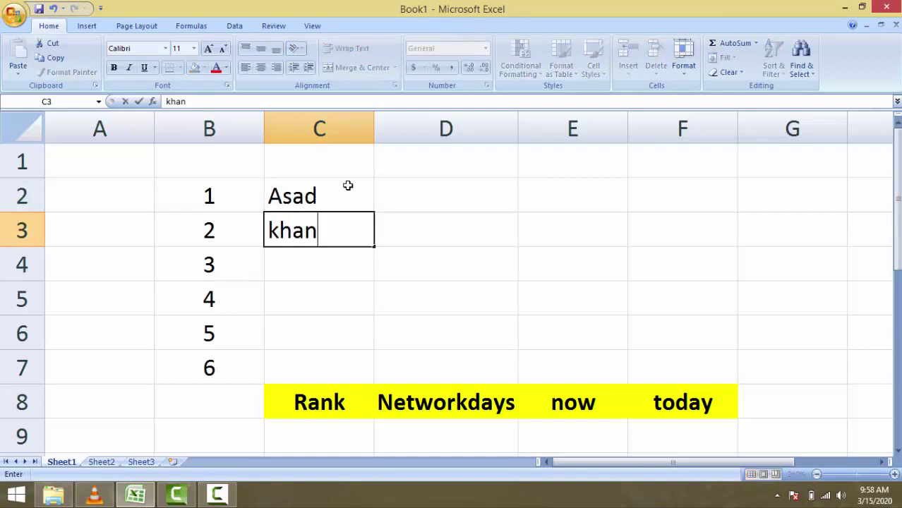
pyautogui.press('Return')
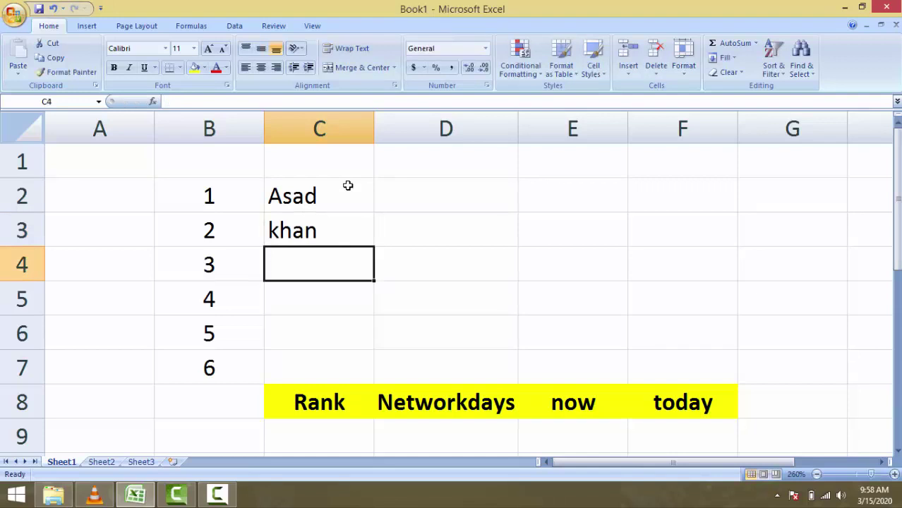
pyautogui.write('Anas')
pyautogui.press('Return')
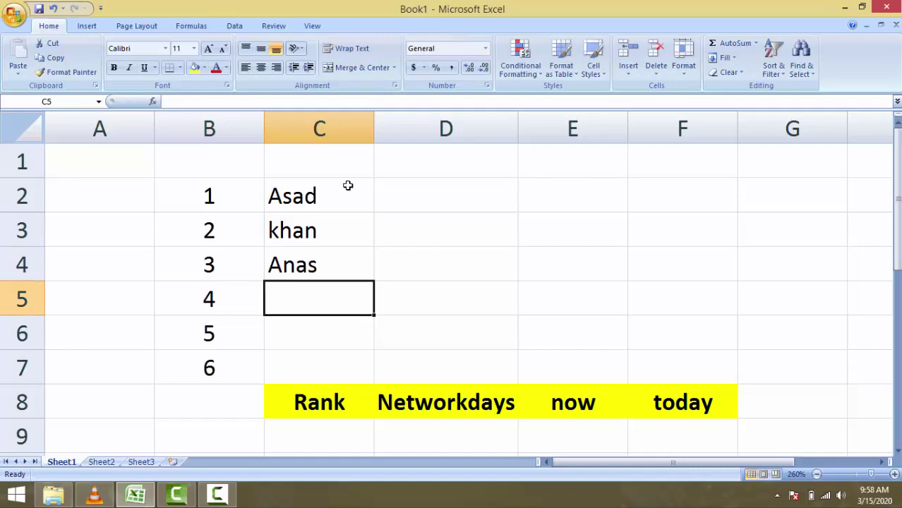
pyautogui.write('Mansoor')
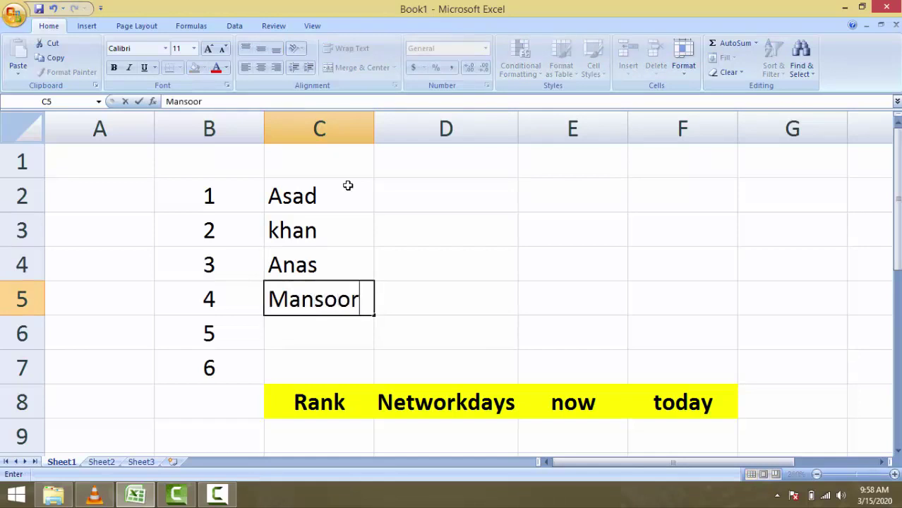
pyautogui.press('Return')
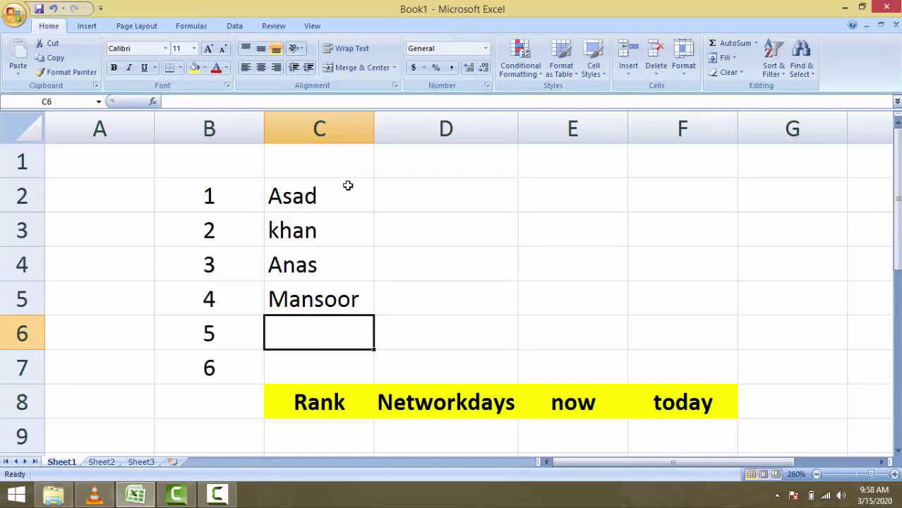
pyautogui.write('Jabir')
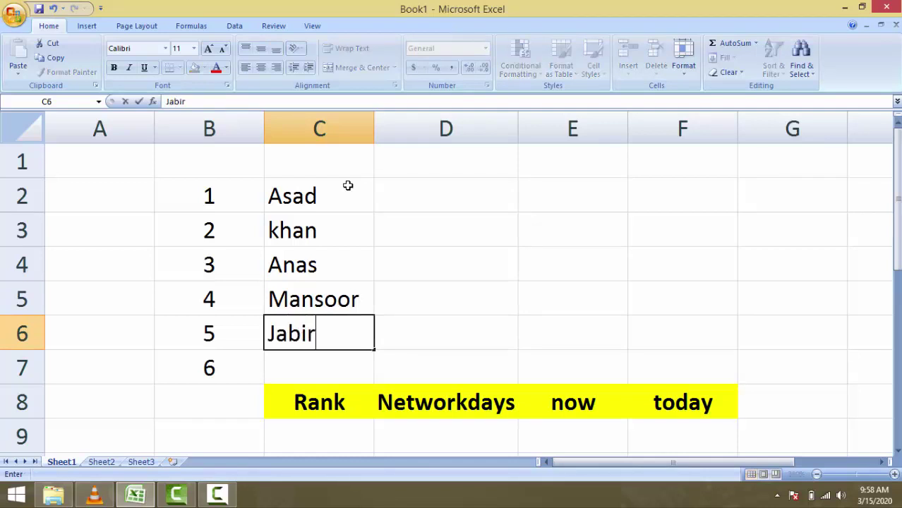
pyautogui.press('Return')
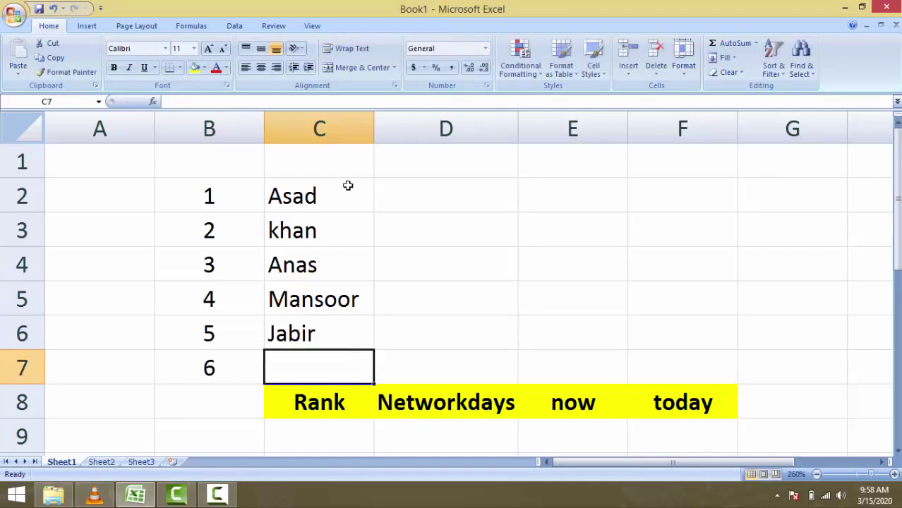
pyautogui.write('Ali')
pyautogui.press('Tab')
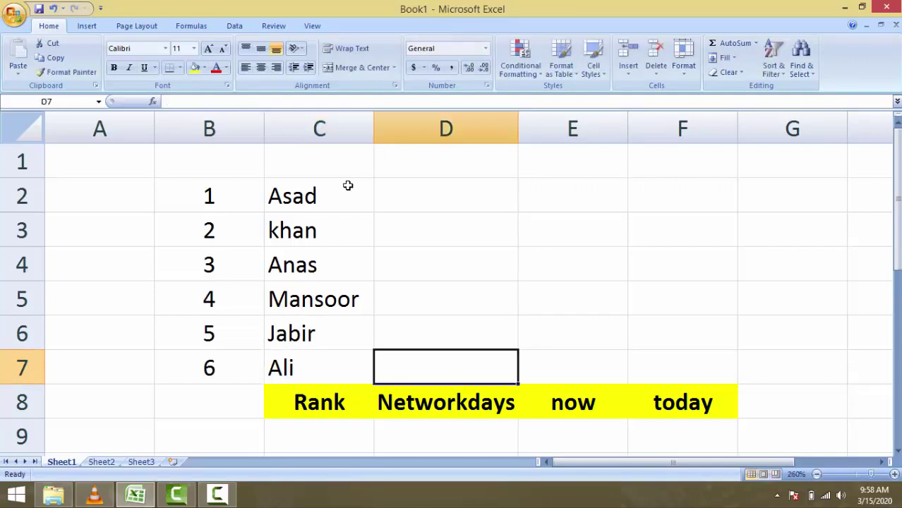
# Step: Add the column headings S No in B1 and Name in C1
pyautogui.press('Up')
pyautogui.press('Up')
pyautogui.press('Up')
pyautogui.press('Up')
pyautogui.press('Up')
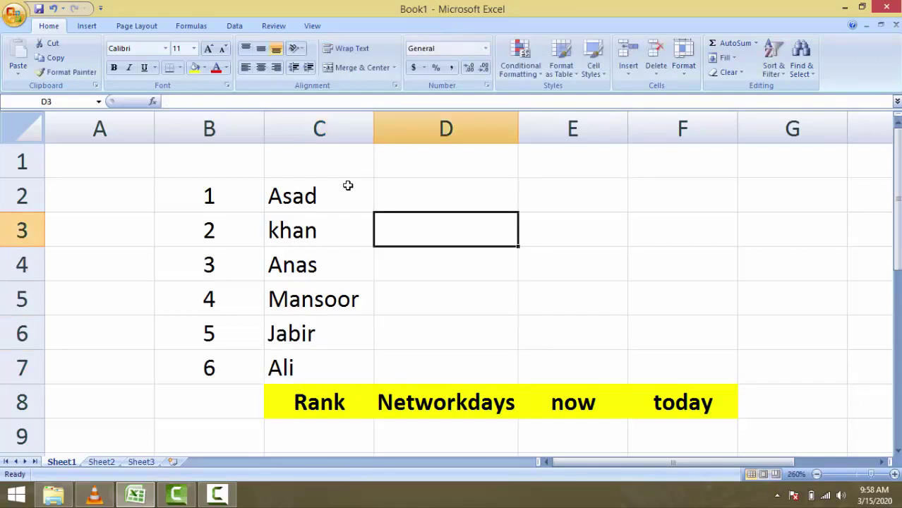
pyautogui.press('Up')
pyautogui.press('Left')
pyautogui.press('Left')
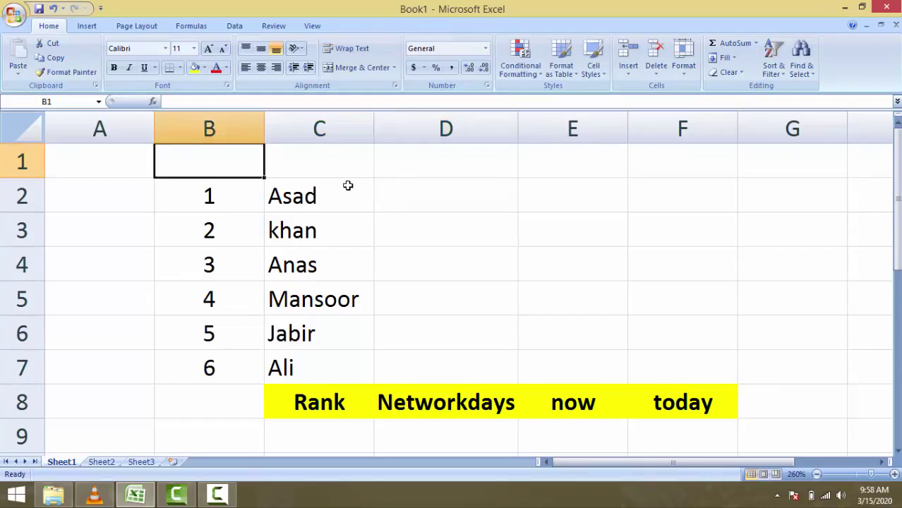
pyautogui.write('S')
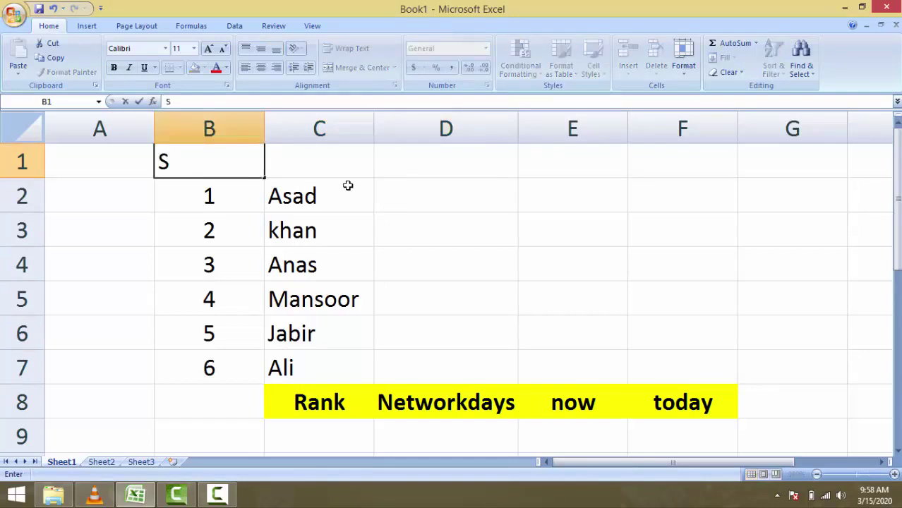
pyautogui.write(' No')
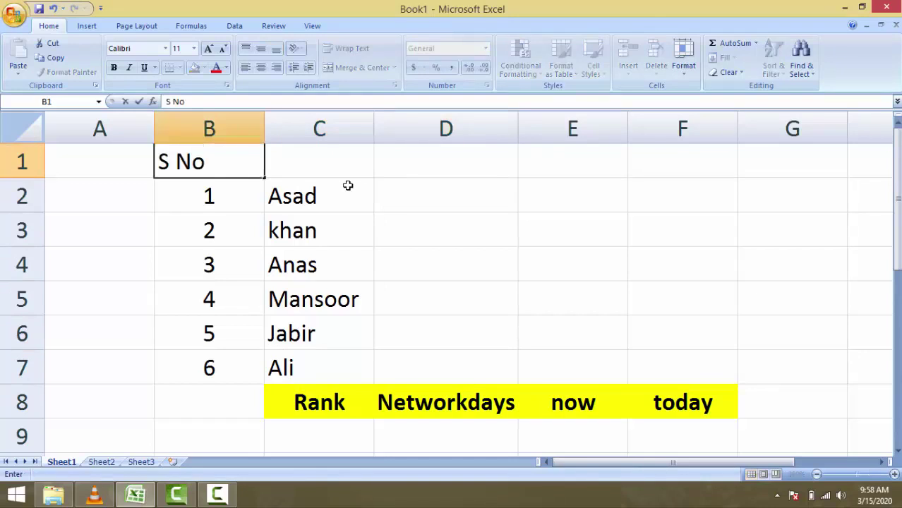
pyautogui.press('Tab')
pyautogui.write('Name')
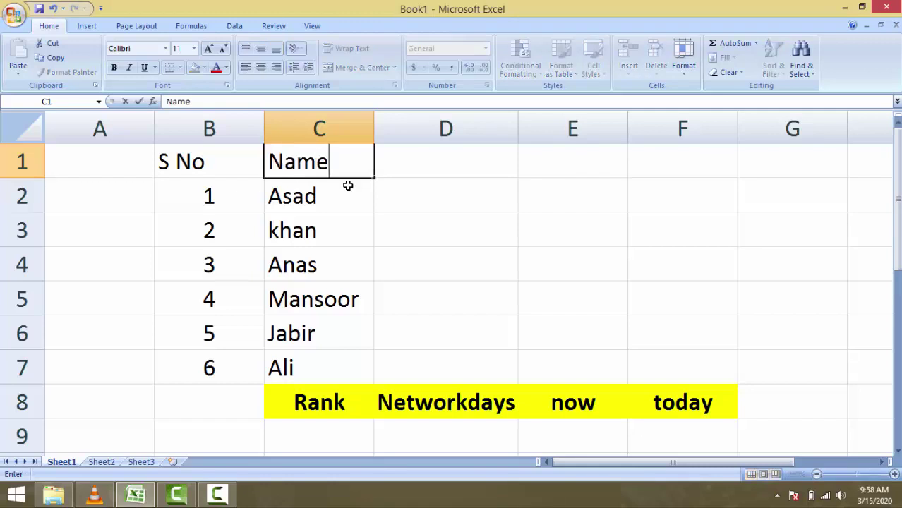
pyautogui.press('Tab')
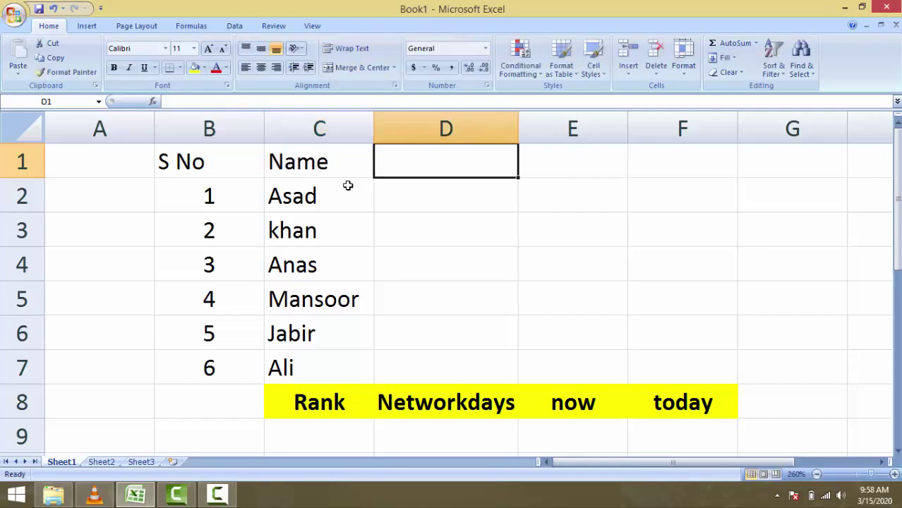
# Step: Add the column headings Obt Marks in D1 and Possition in E1
pyautogui.write('Obt')
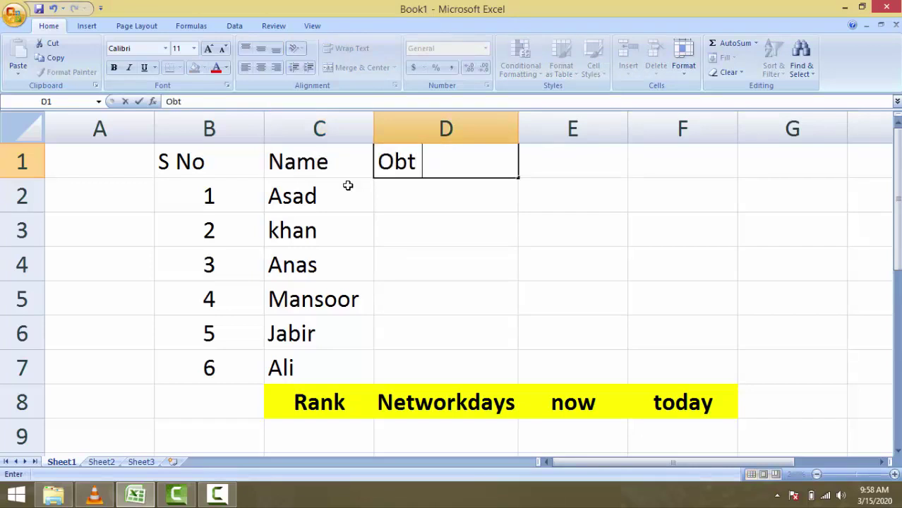
pyautogui.write(' Marks')
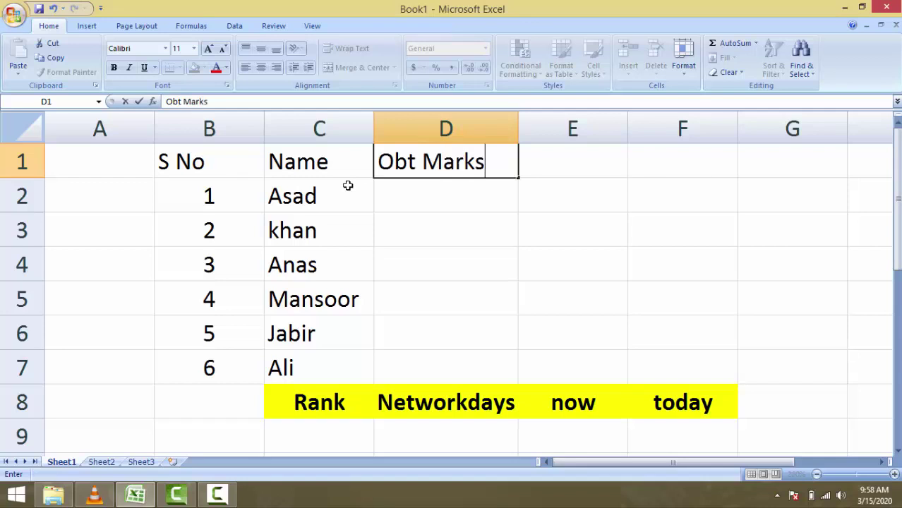
pyautogui.press('Tab')
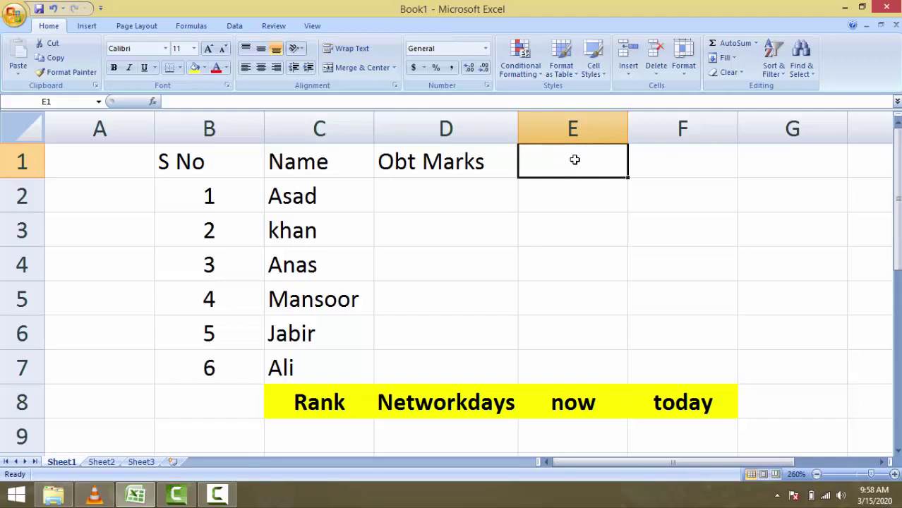
pyautogui.write('Po')
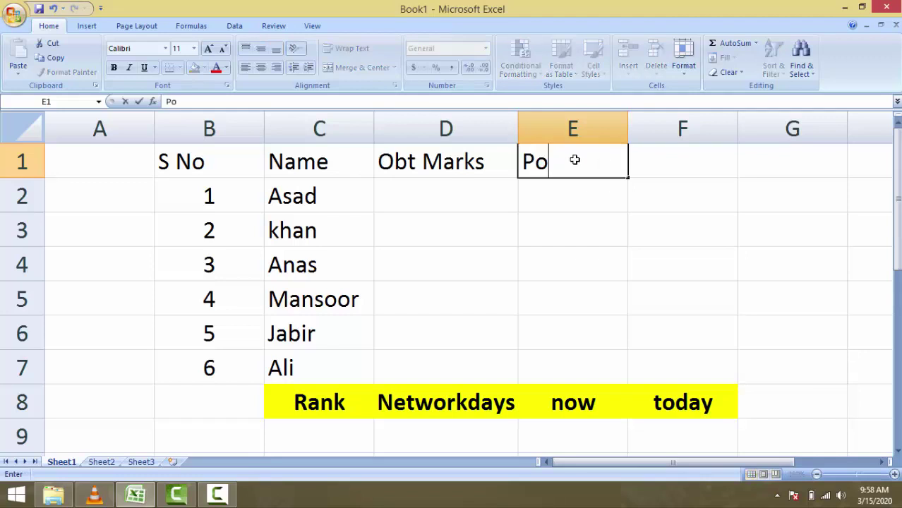
pyautogui.write('ssition')
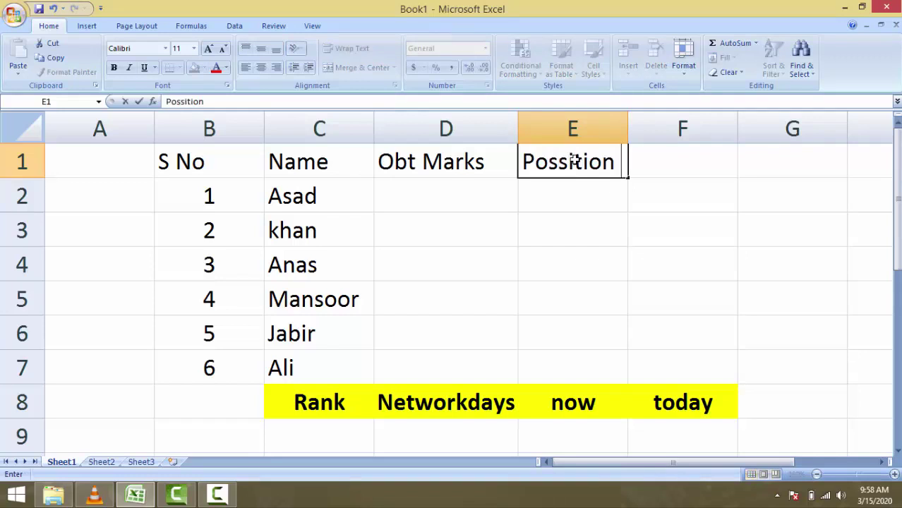
pyautogui.click(706, 216)
# Step: Centre the headings in B1:E1 and give them a yellow fill
pyautogui.moveTo(622, 164); pyautogui.dragTo(219, 142)
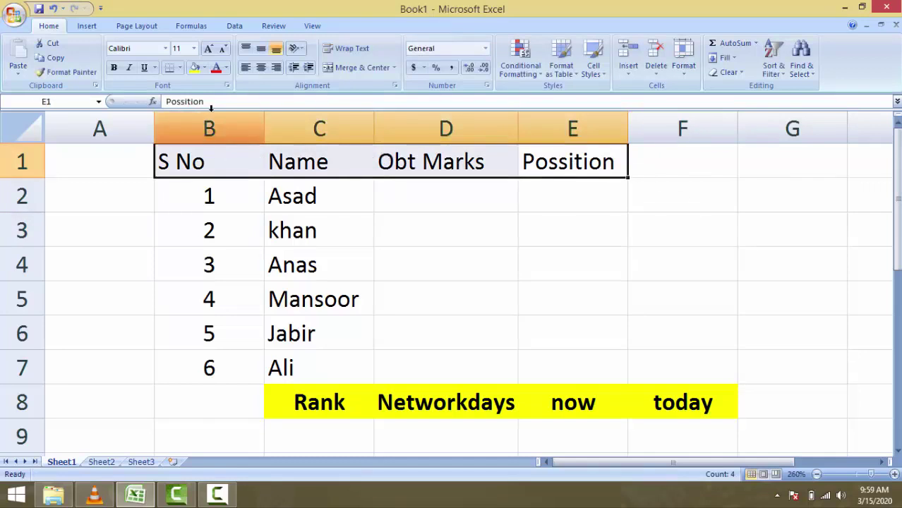
pyautogui.click(258, 71)
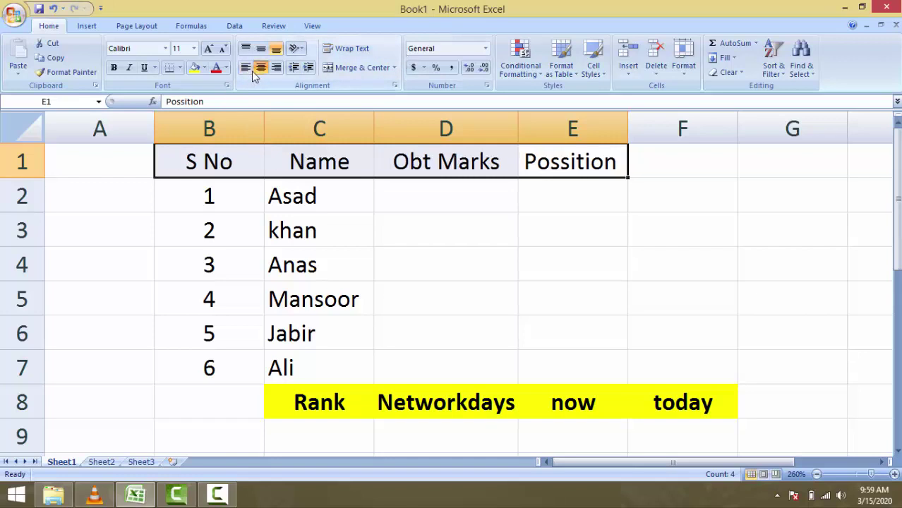
pyautogui.click(195, 68)
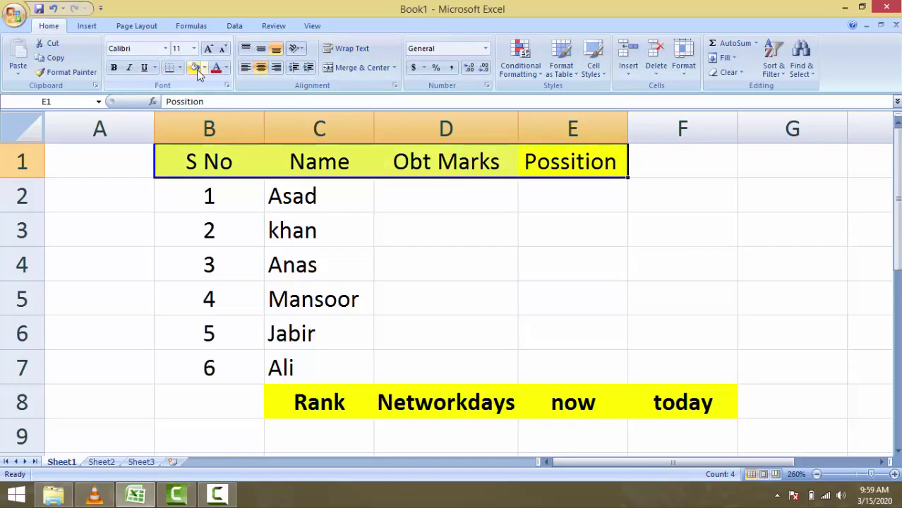
# Step: Enter the obtained marks 88% in D2 and 67% in D3
pyautogui.click(446, 191)
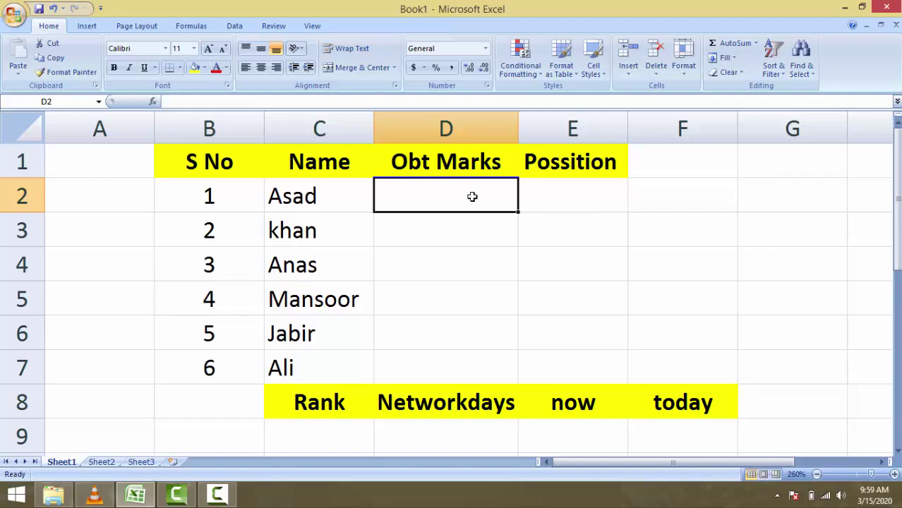
pyautogui.write('88')
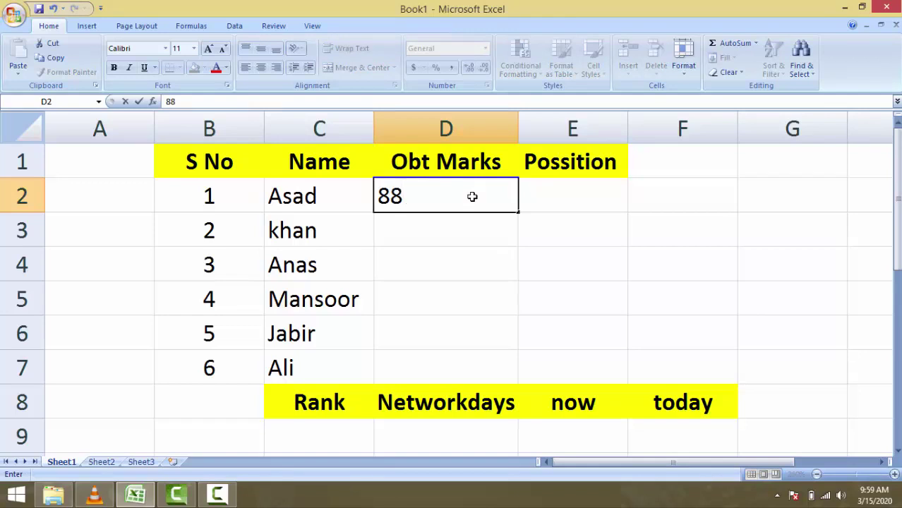
pyautogui.write('%')
pyautogui.press('Return')
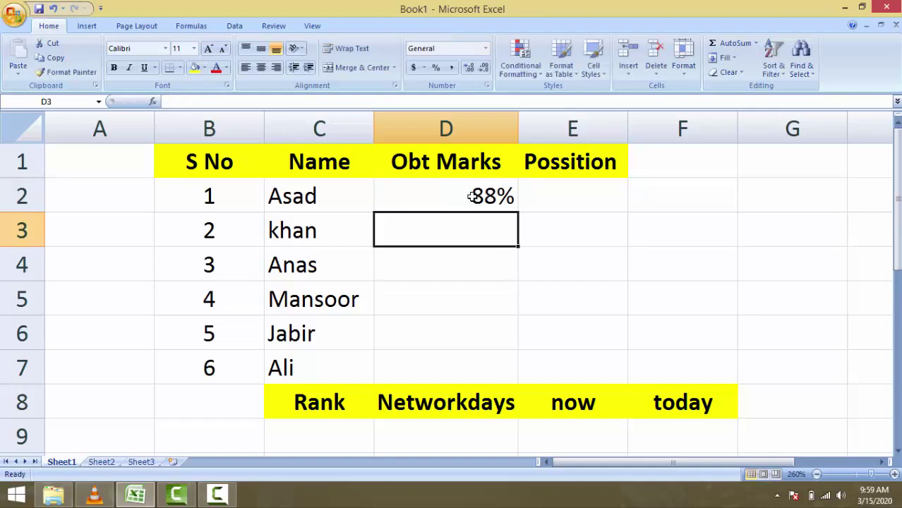
pyautogui.write('67')
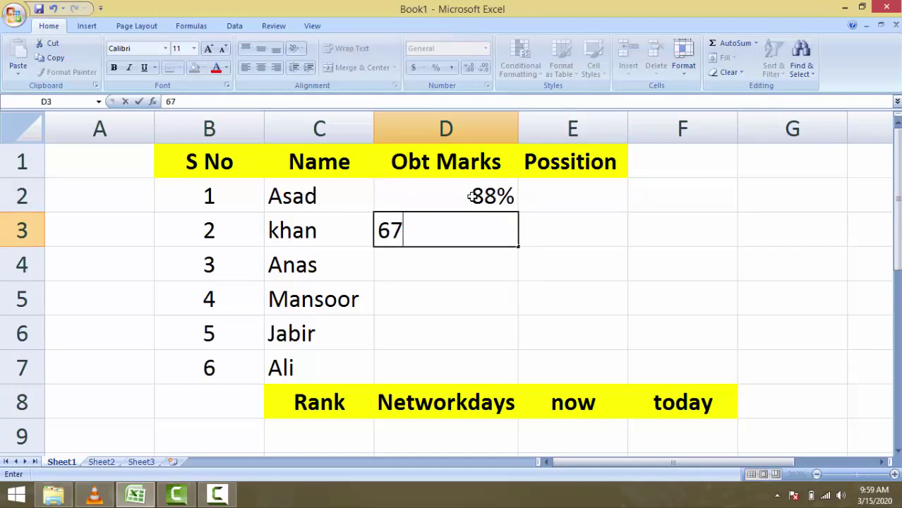
pyautogui.write('%')
pyautogui.press('Return')
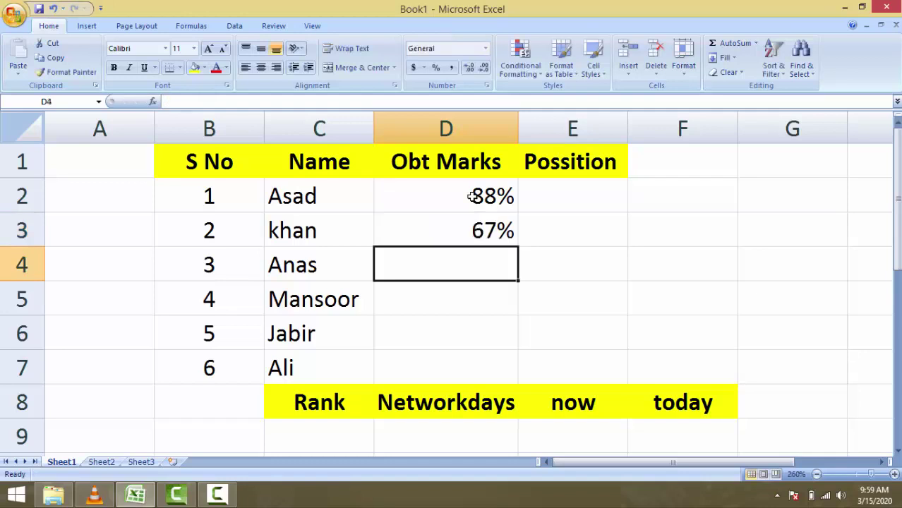
# Step: Enter the obtained marks 90% in D4 and 89% in D5
pyautogui.write('90')
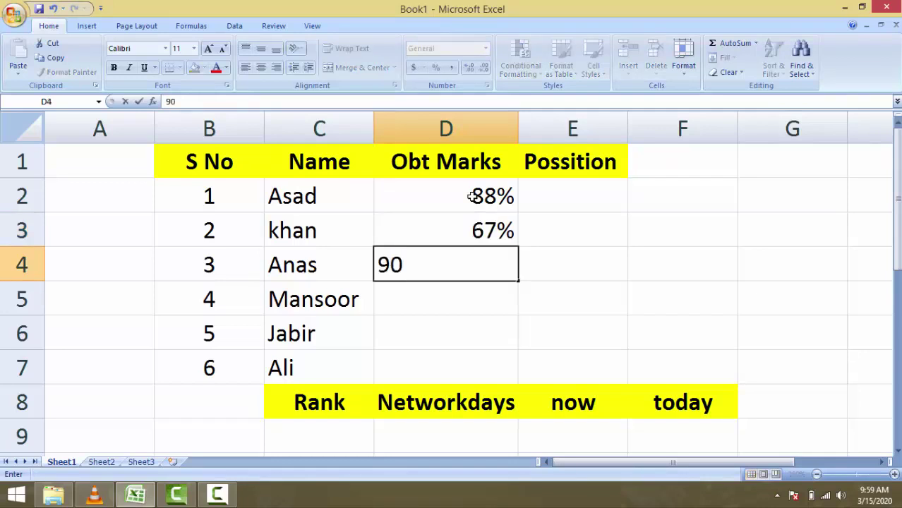
pyautogui.write('%')
pyautogui.press('Return')
pyautogui.write('*(')
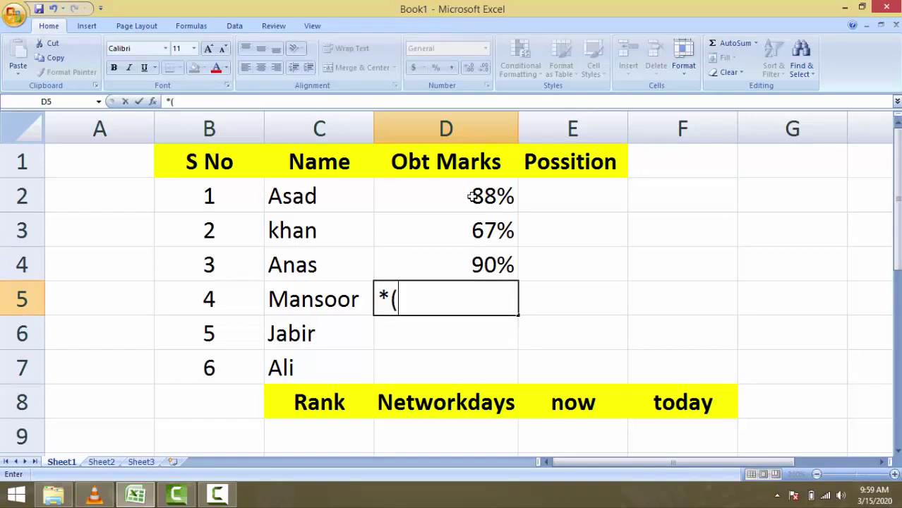
pyautogui.press('BackSpace')
pyautogui.press('BackSpace')
pyautogui.write('89')
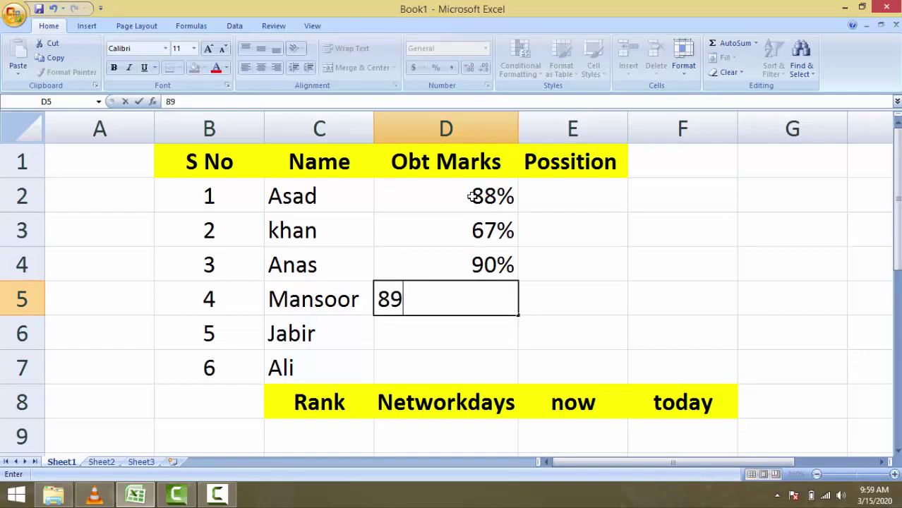
pyautogui.write('%')
pyautogui.press('Return')
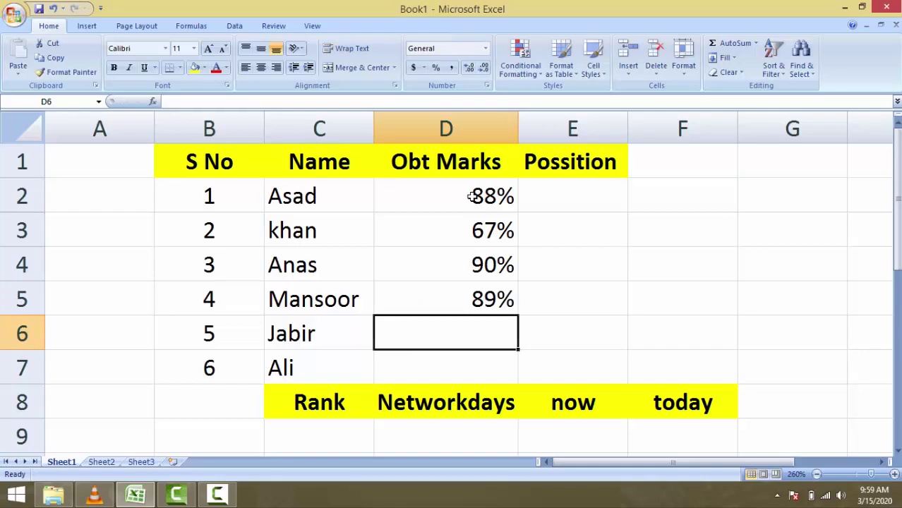
# Step: Enter 45% as the obtained marks in both D6 and D7
pyautogui.write('45')
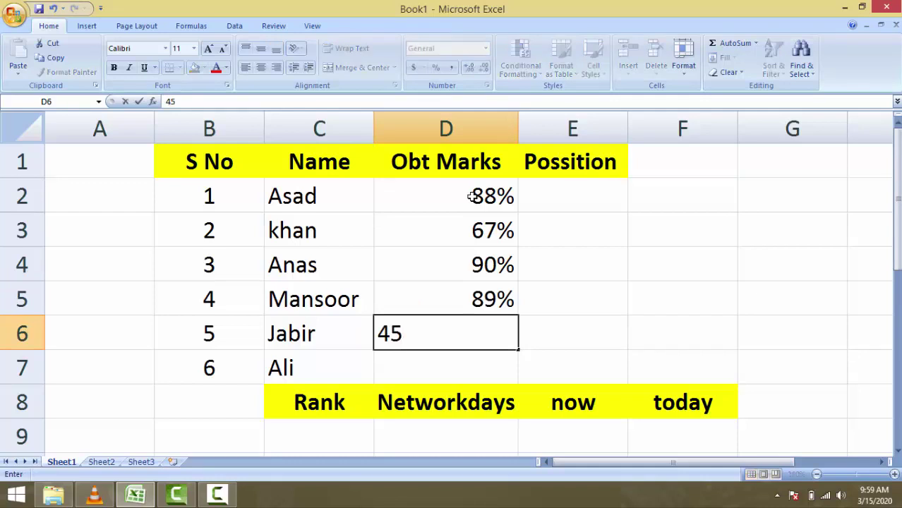
pyautogui.write('%')
pyautogui.press('Return')
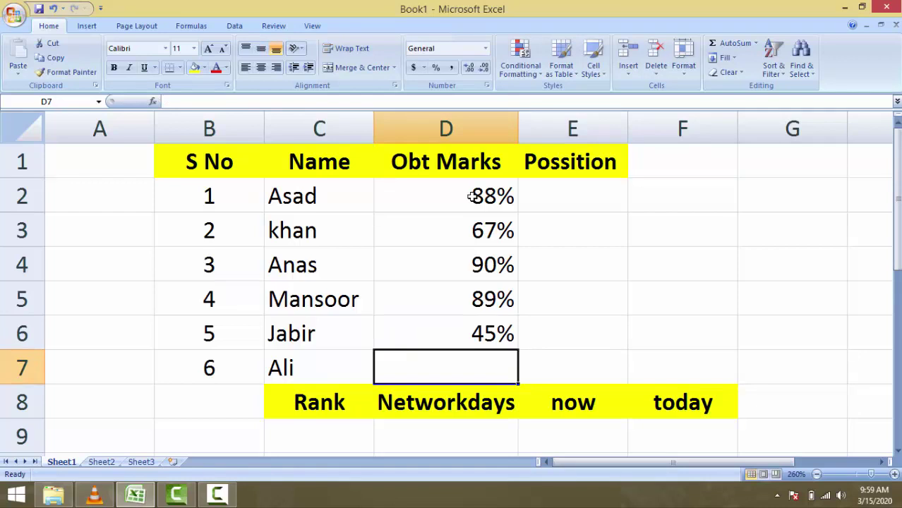
pyautogui.write('$%')
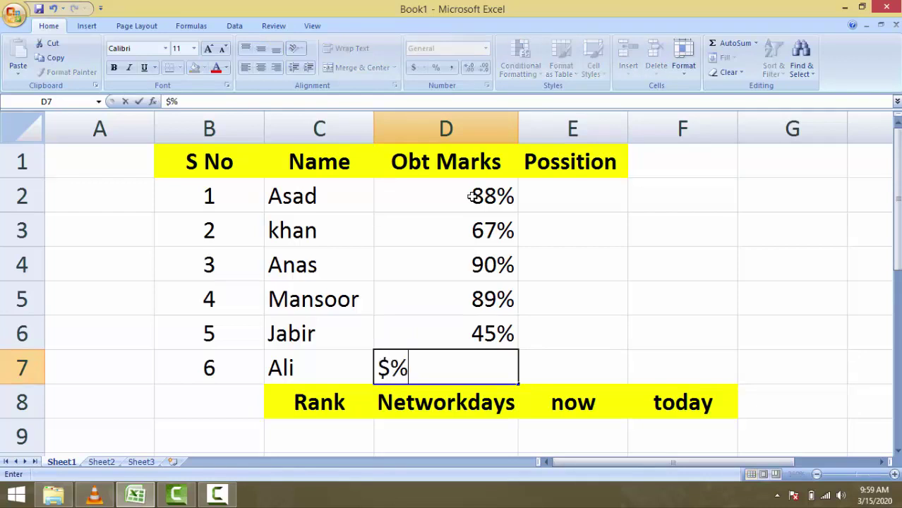
pyautogui.press('Tab')
pyautogui.press('Left')
pyautogui.press('BackSpace')
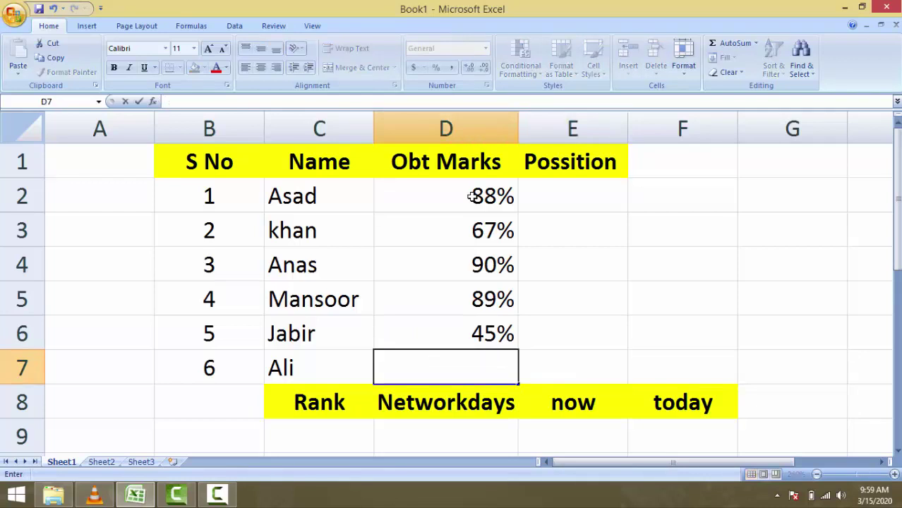
pyautogui.write('45')
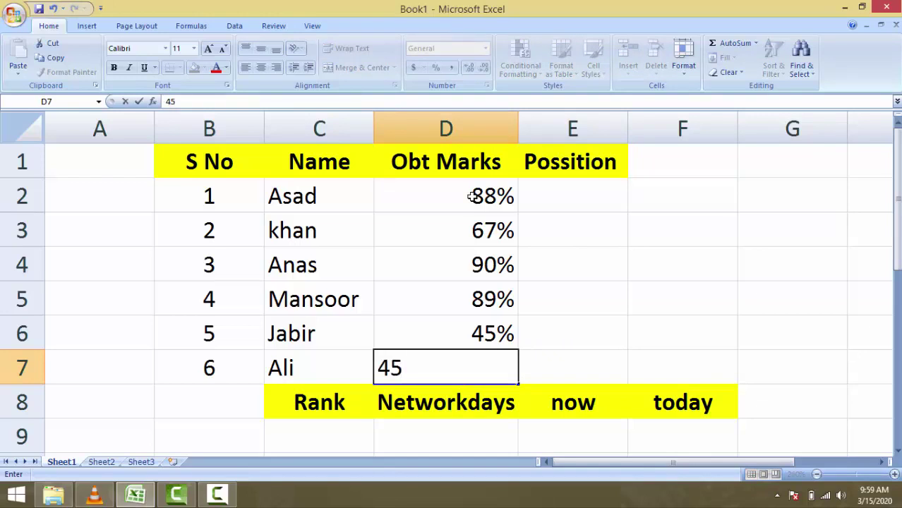
pyautogui.write('%')
pyautogui.press('Tab')
# Step: Centre the percentages in D2:D7 under the Obt Marks heading
pyautogui.press('Up')
pyautogui.press('Up')
pyautogui.press('Up')
pyautogui.press('Up')
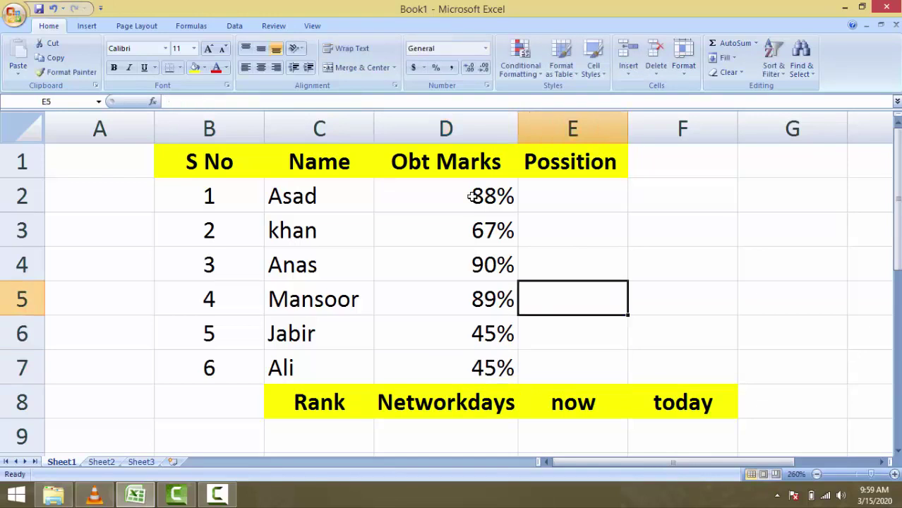
pyautogui.press('Up')
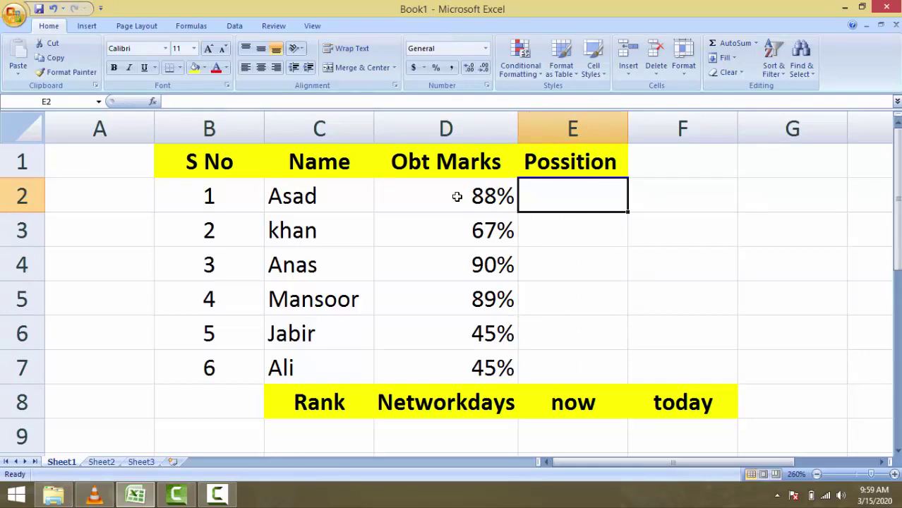
pyautogui.moveTo(456, 197); pyautogui.dragTo(453, 358)
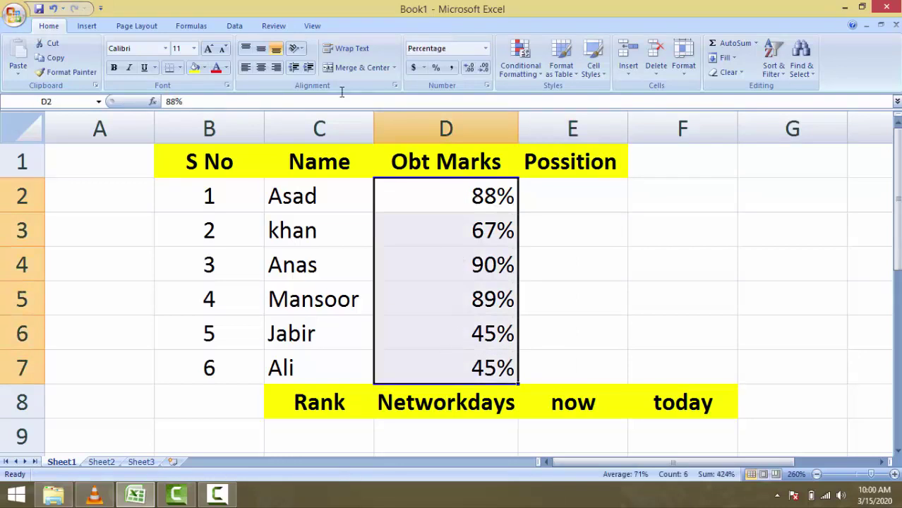
pyautogui.click(260, 67)
# Step: Enter sample marks beside the table for a percentage calculation: 839 in F3 and 1100 in F4
pyautogui.click(656, 238)
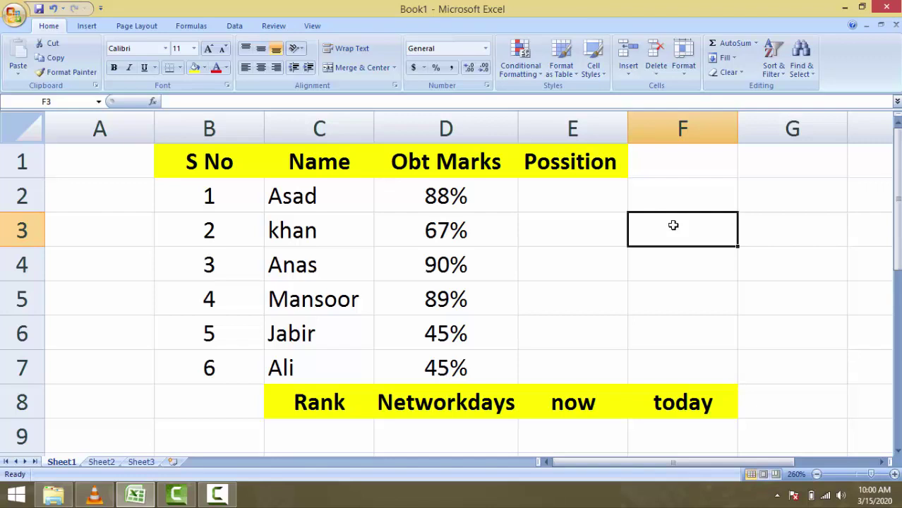
pyautogui.write('83')
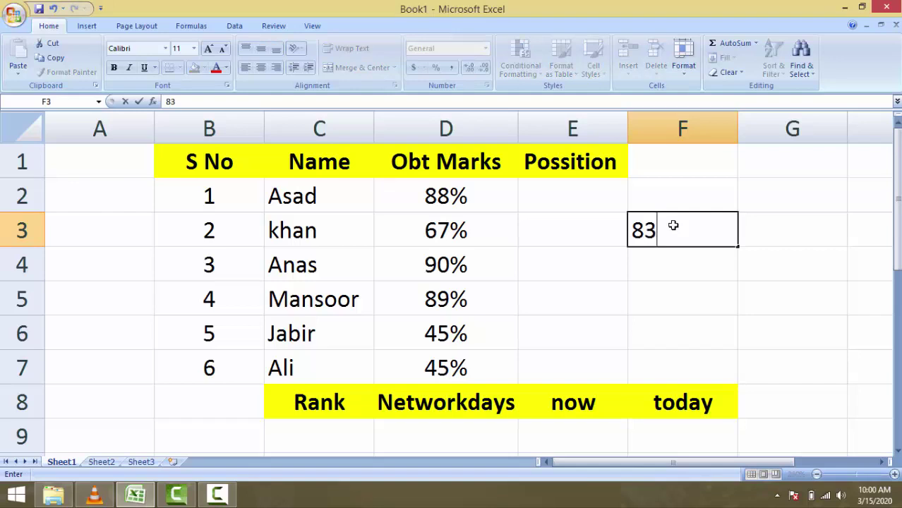
pyautogui.write('9')
pyautogui.press('Tab')
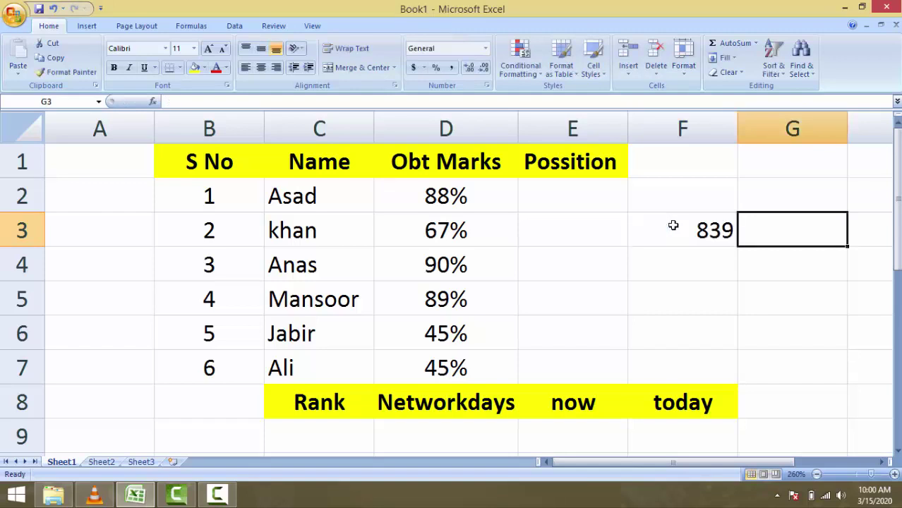
pyautogui.press('Down')
pyautogui.press('Left')
pyautogui.write('1')
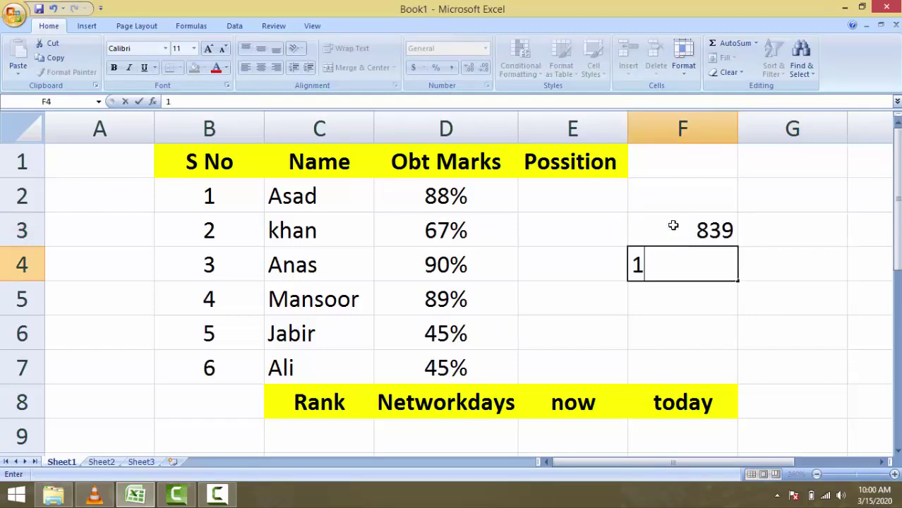
pyautogui.write('100')
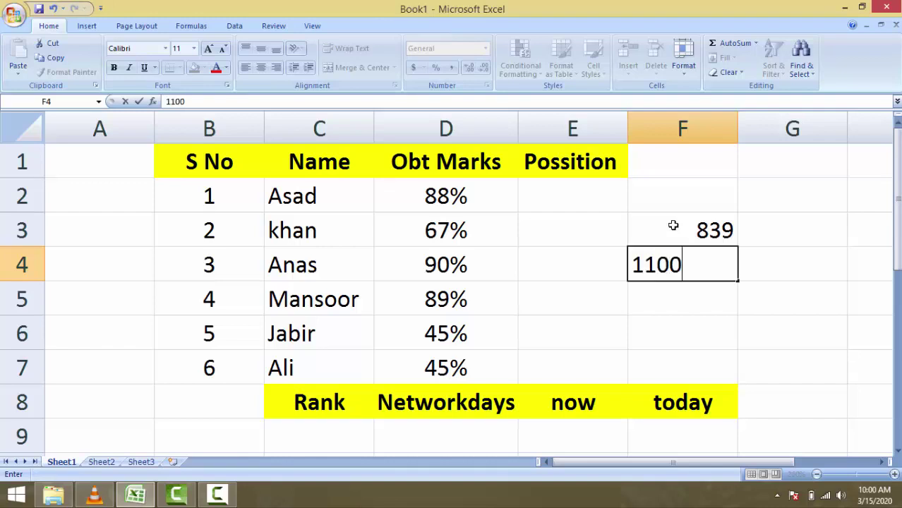
pyautogui.press('Tab')
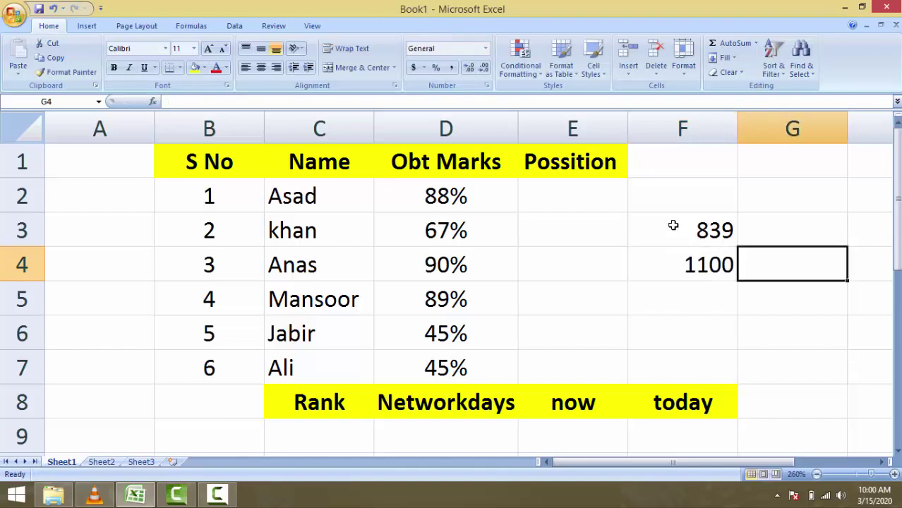
# Step: Calculate the sample percentage in G4 with the formula =F3/F4*100 and select the result cell
pyautogui.write('=')
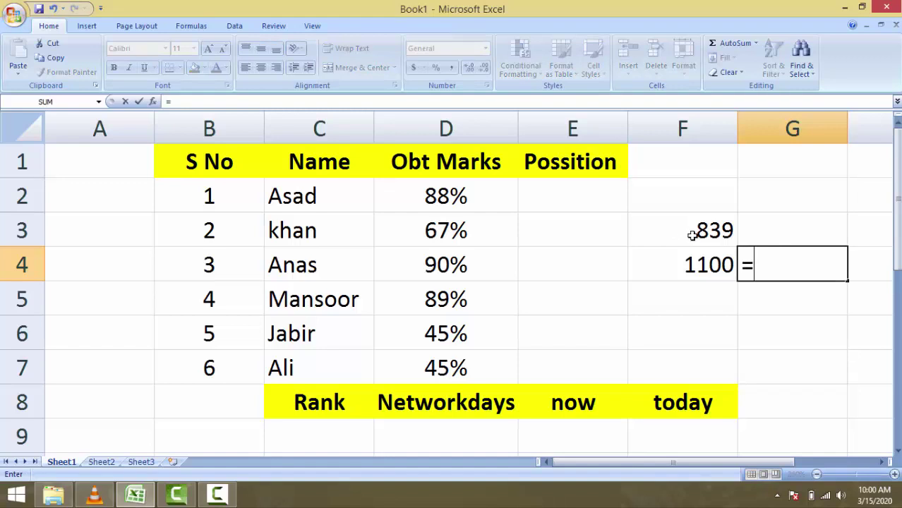
pyautogui.click(693, 236)
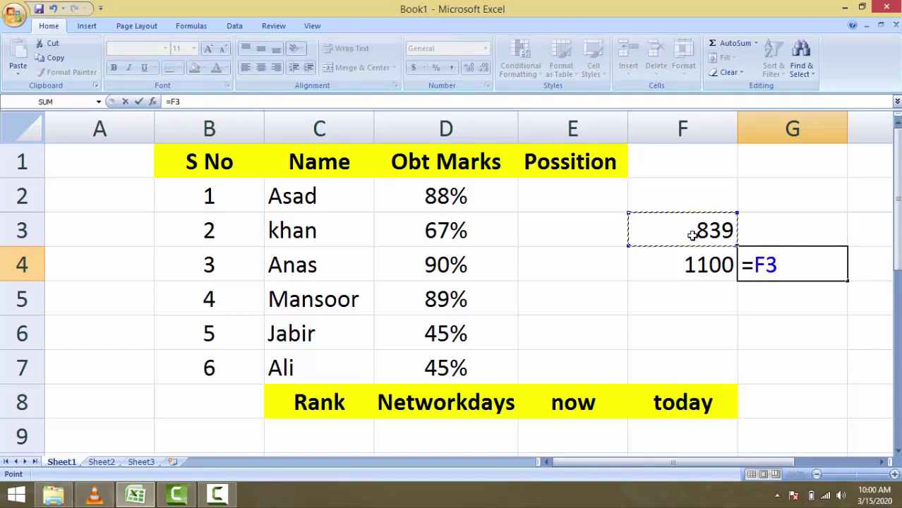
pyautogui.write('/')
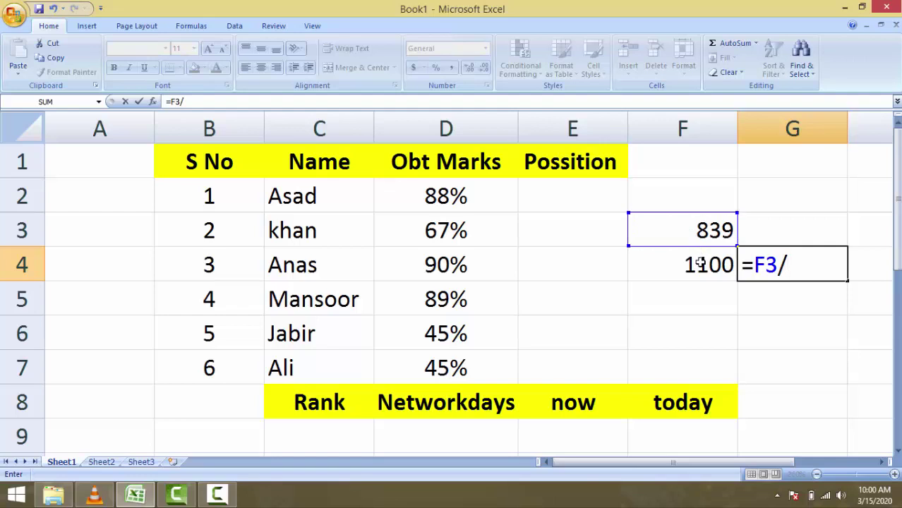
pyautogui.click(702, 263)
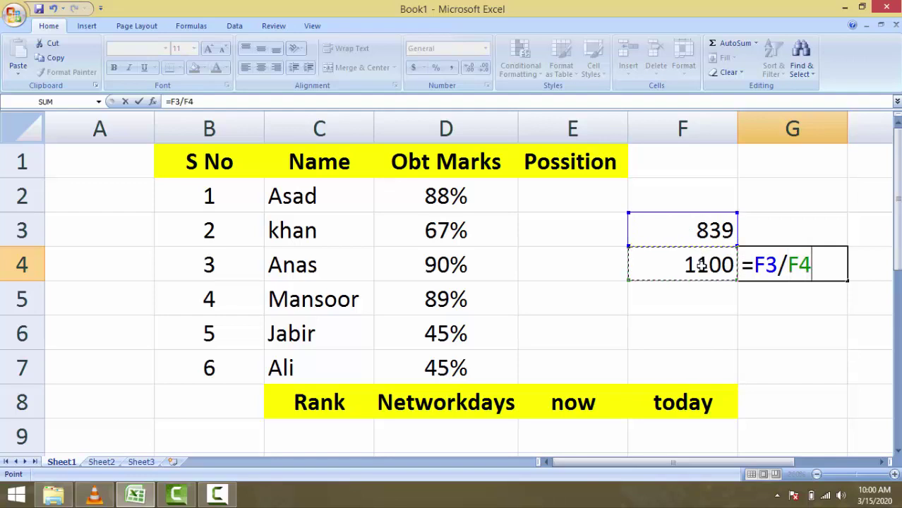
pyautogui.write('*100')
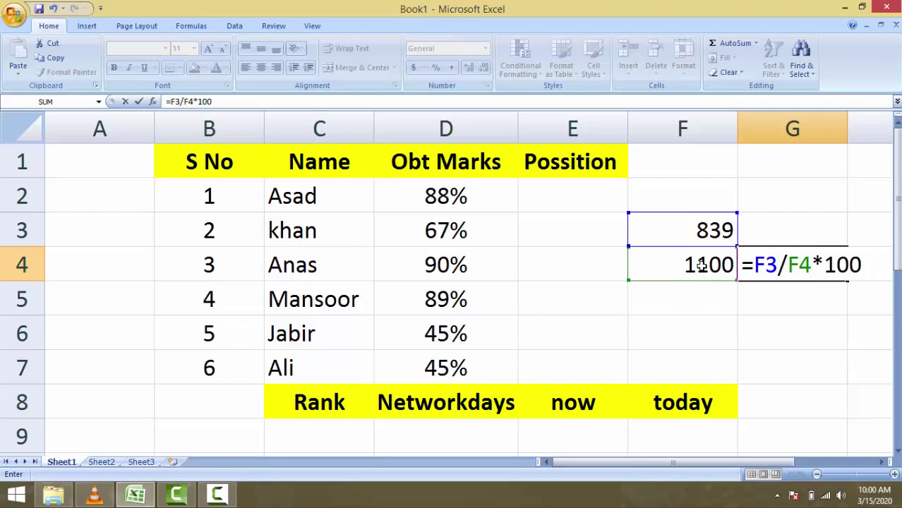
pyautogui.press('Return')
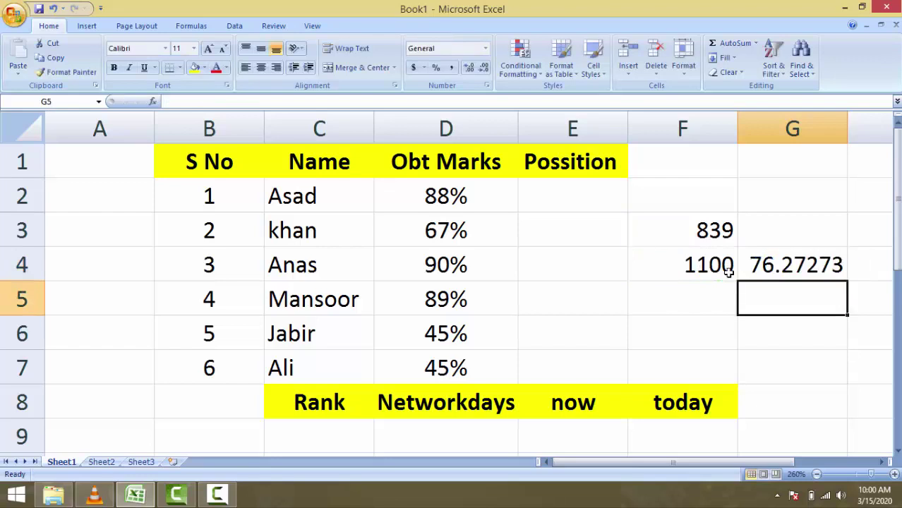
pyautogui.click(790, 266)
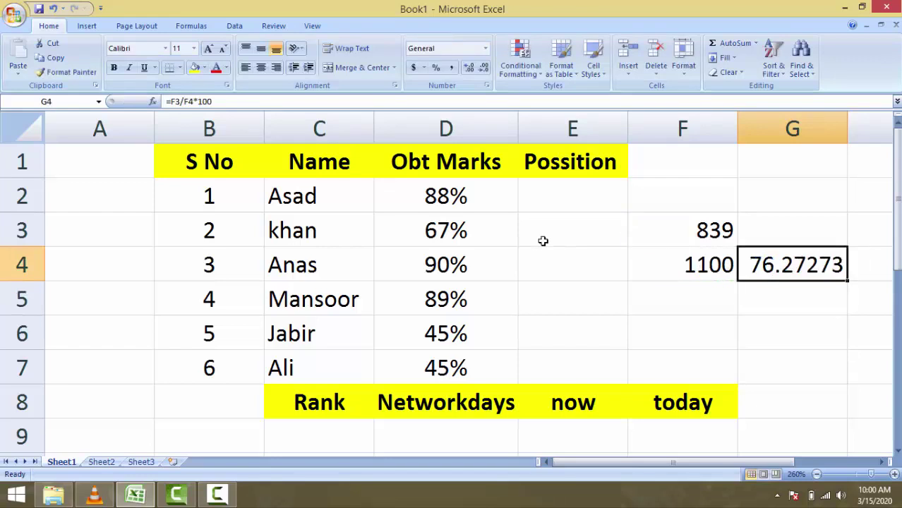
# Step: Clear the sample percentage calculation from F3:G5
pyautogui.moveTo(675, 227); pyautogui.dragTo(791, 307)
pyautogui.press('Delete')
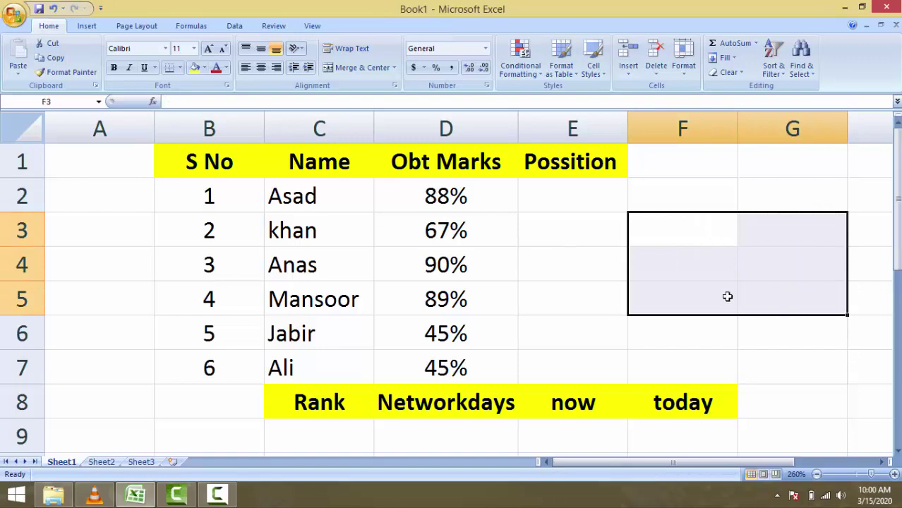
pyautogui.click(605, 260)
# Step: Enter the formula =rank(D2,D2:D7) in E2 to rank the first student's marks under the Possition heading
pyautogui.click(587, 191)
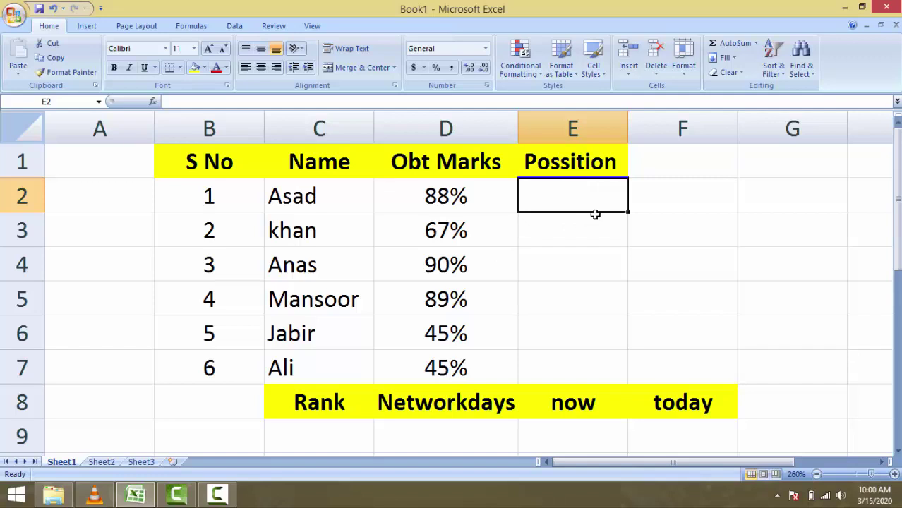
pyautogui.write('=')
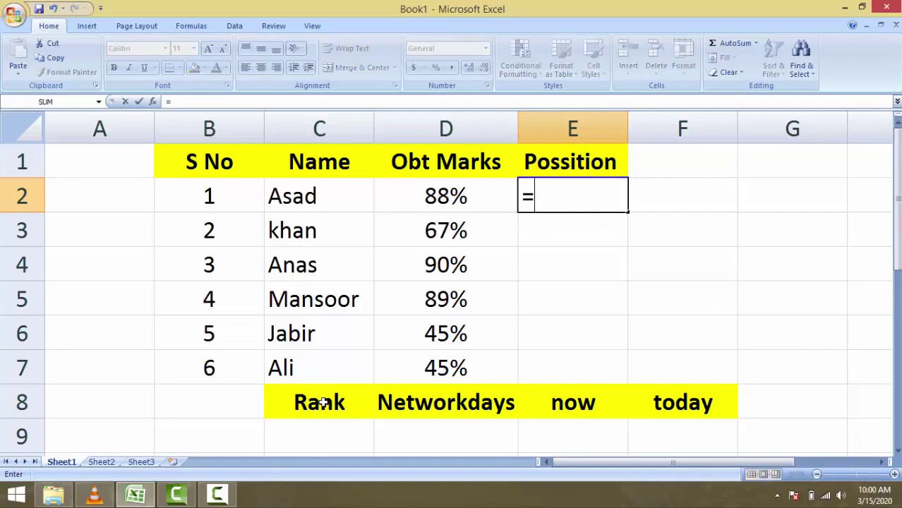
pyautogui.write('ra')
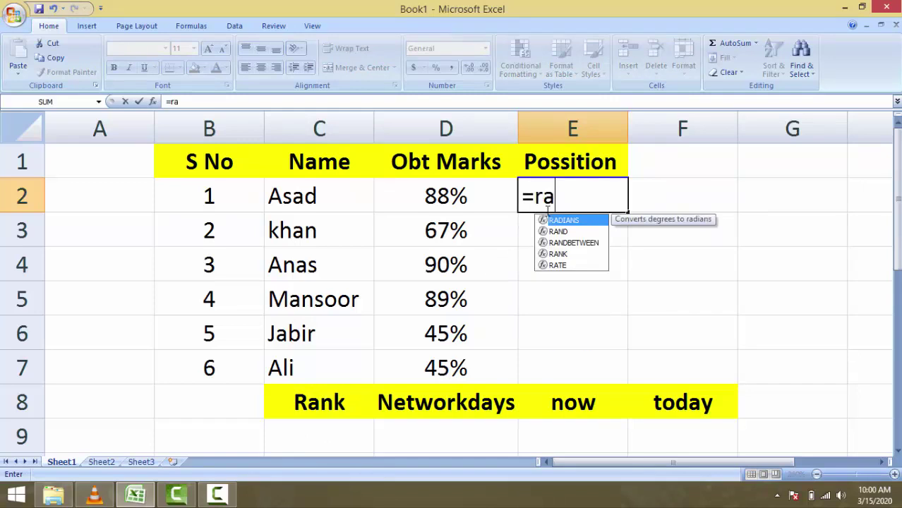
pyautogui.write('nk(')
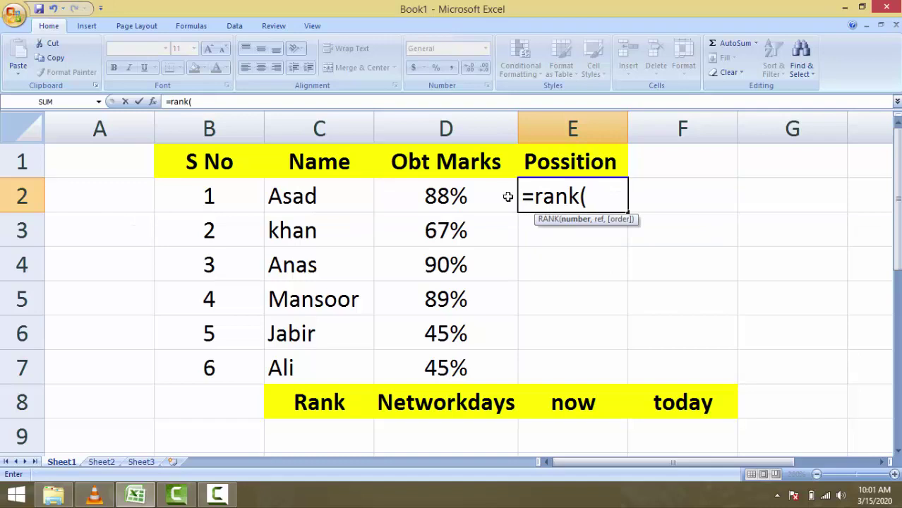
pyautogui.click(468, 196)
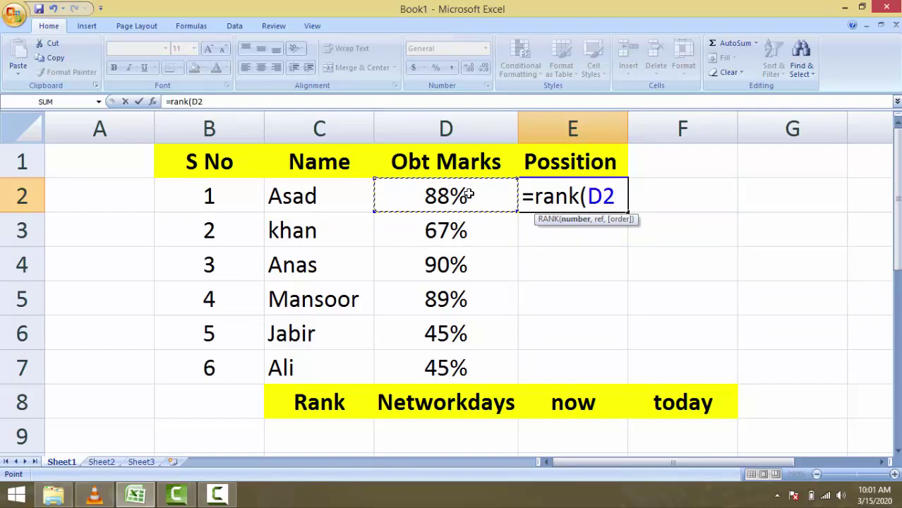
pyautogui.write(',')
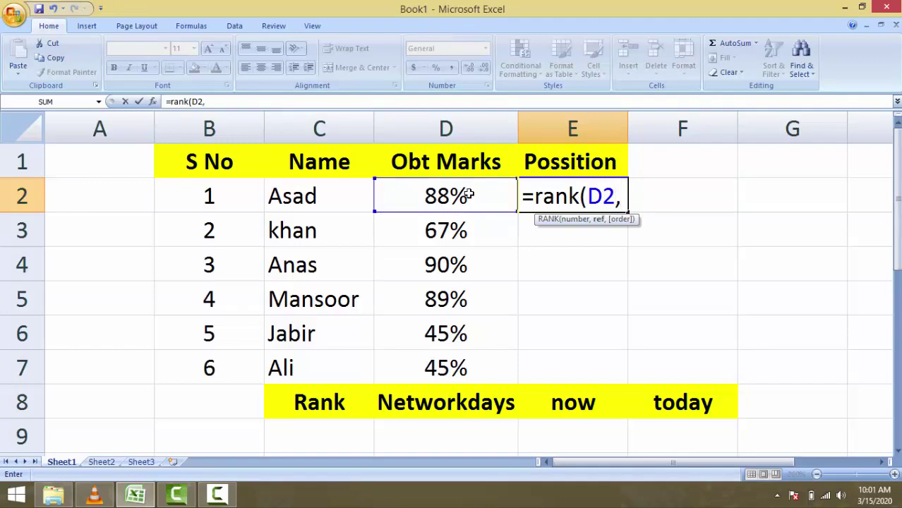
pyautogui.moveTo(468, 196); pyautogui.dragTo(461, 355)
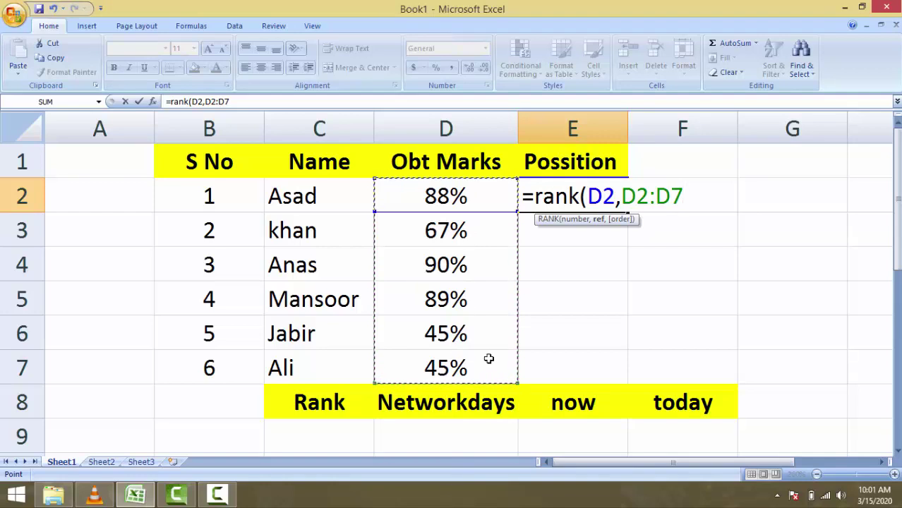
pyautogui.write(')')
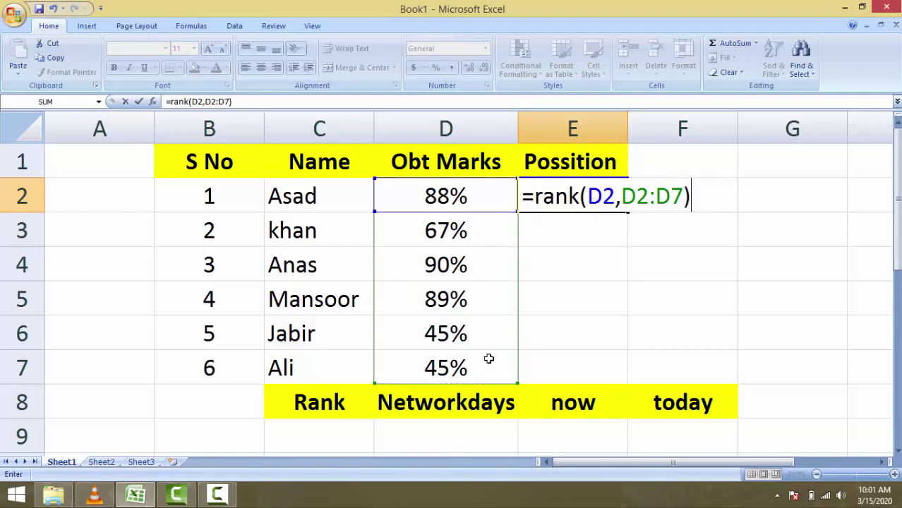
pyautogui.press('Return')
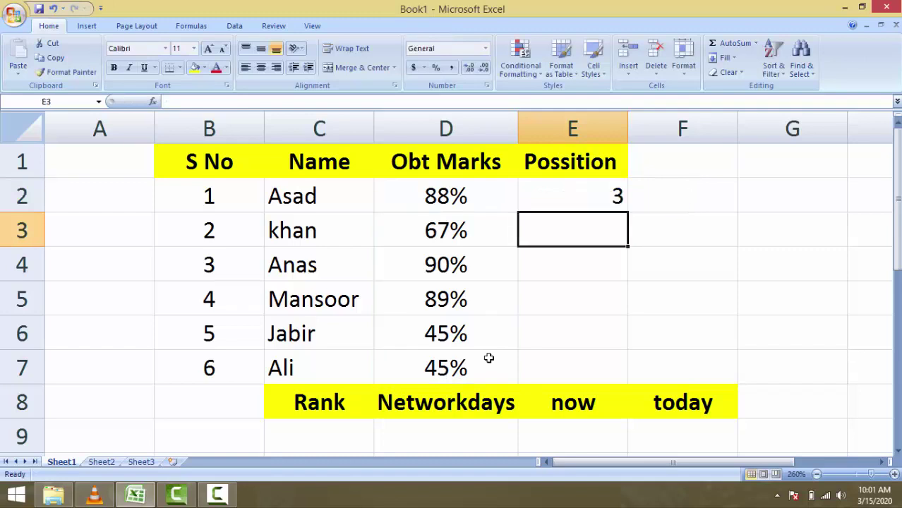
# Step: Try to fill the rank formula from E2 down to E7 with its relative range, and undo the fill
pyautogui.moveTo(578, 199); pyautogui.dragTo(602, 373)
pyautogui.hotkey('ctrl', 'd')
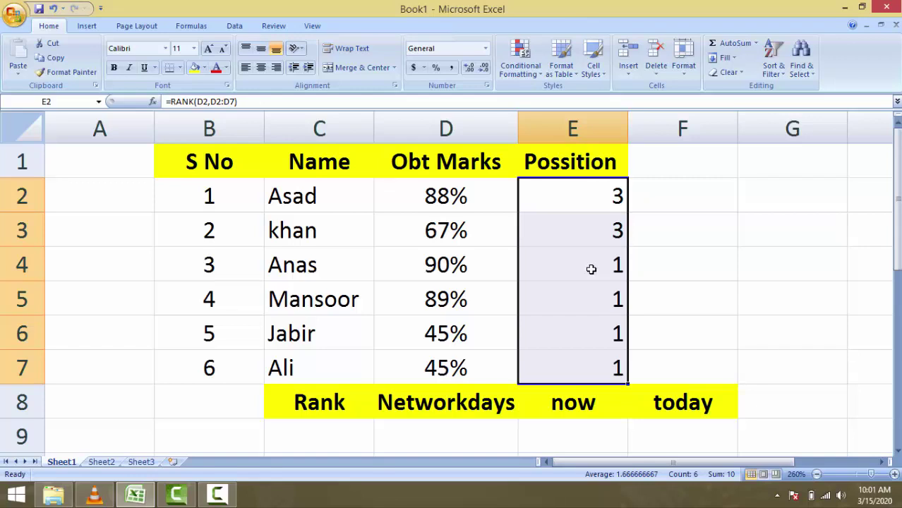
pyautogui.hotkey('ctrl', 'z')
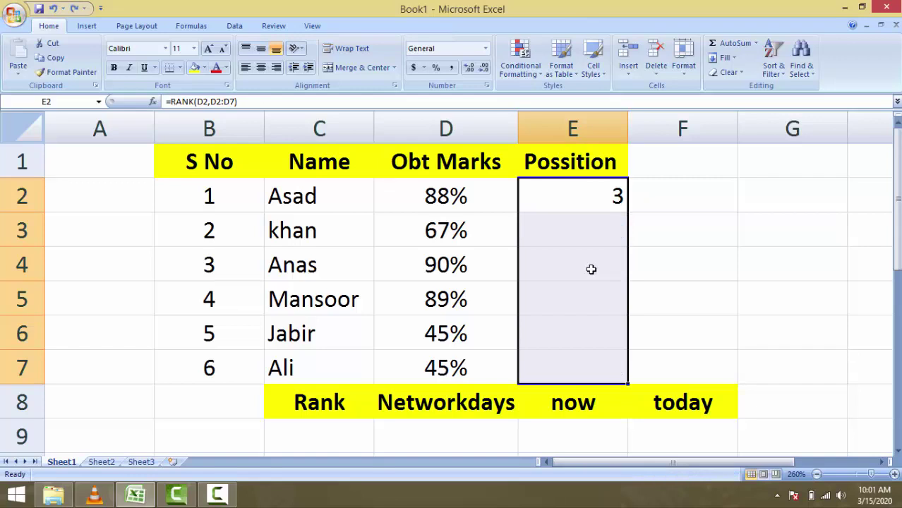
# Step: Make the marks range in the E2 rank formula absolute, giving =RANK(D2,$D$2:$D$7)
pyautogui.doubleClick(600, 202)
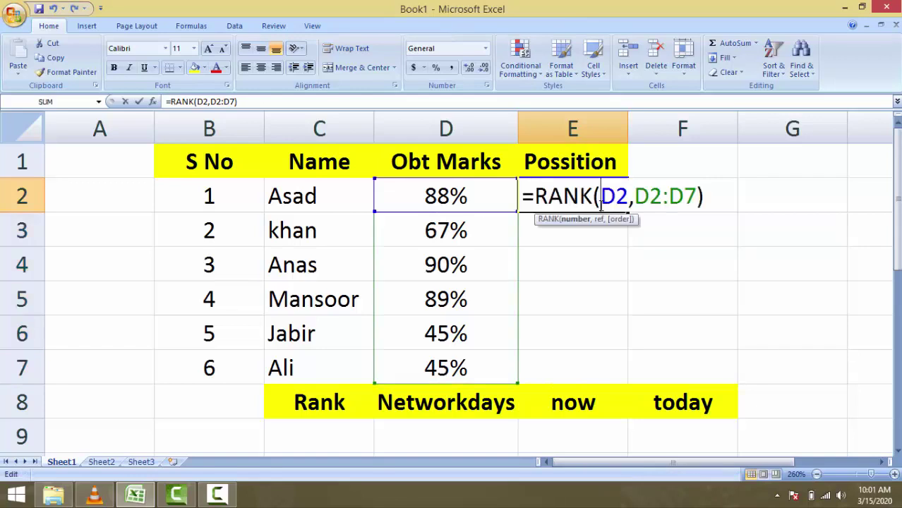
pyautogui.click(649, 196)
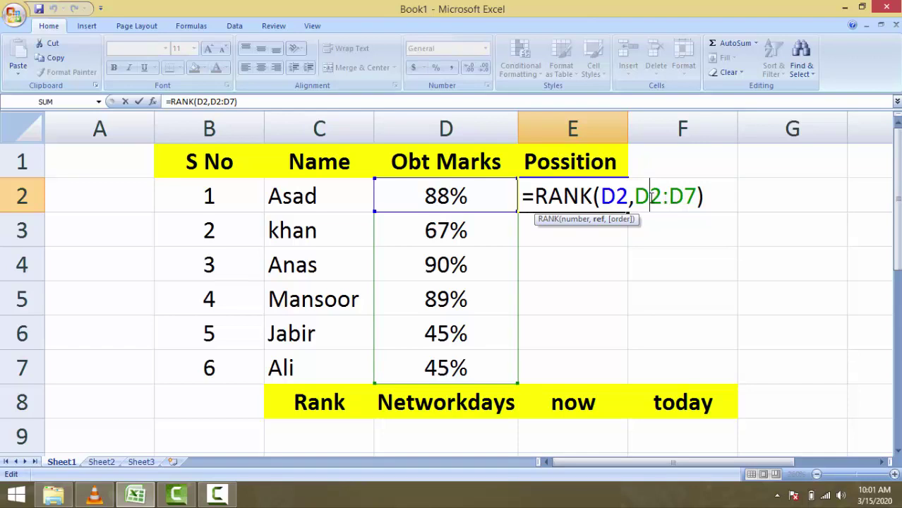
pyautogui.press('F4')
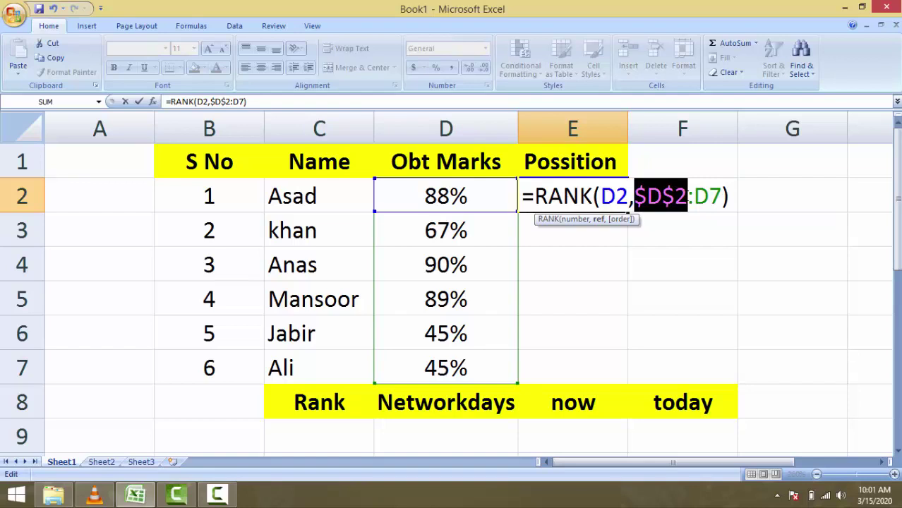
pyautogui.click(710, 197)
pyautogui.press('F4')
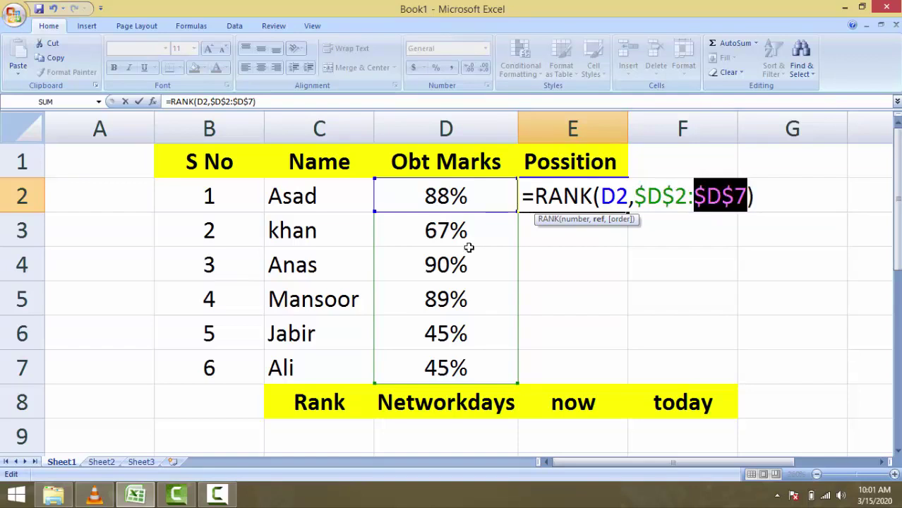
pyautogui.click(768, 198)
pyautogui.press('Return')
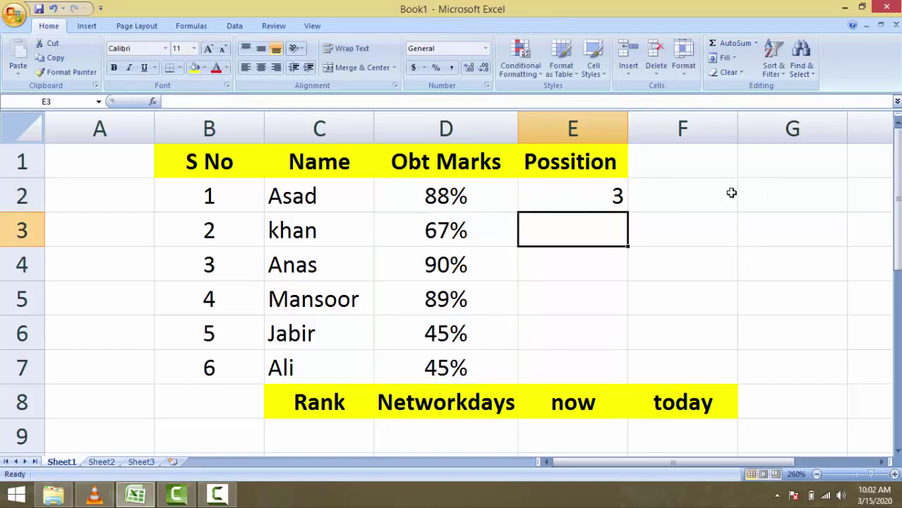
# Step: Fill the corrected rank formula from E2 down through E7 and deselect the range
pyautogui.moveTo(593, 193); pyautogui.dragTo(586, 363)
pyautogui.hotkey('ctrl', 'd')
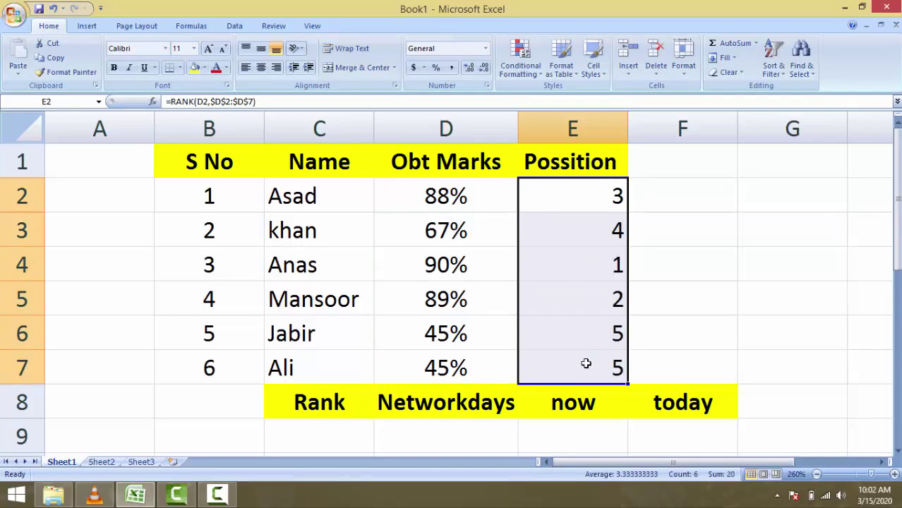
pyautogui.click(691, 229)
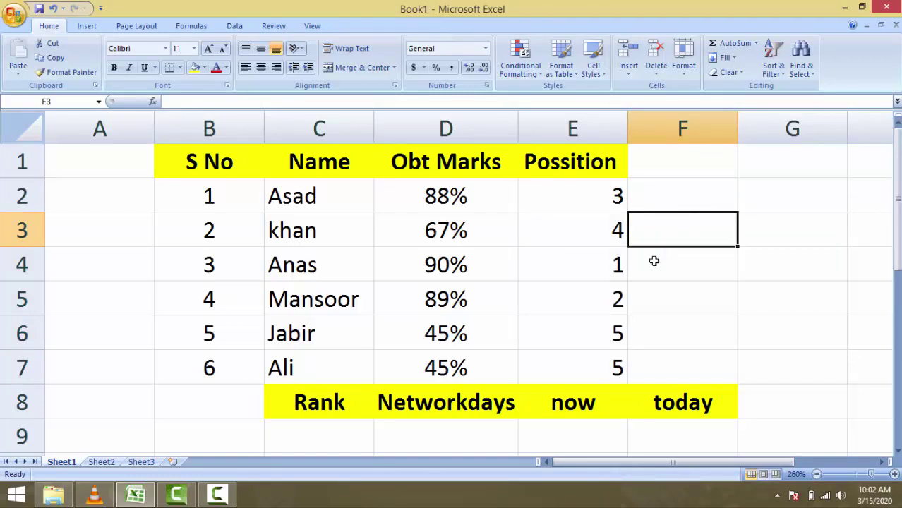
# Step: Examine the individual positions and their rank formulas in E2:E7
pyautogui.click(613, 266)
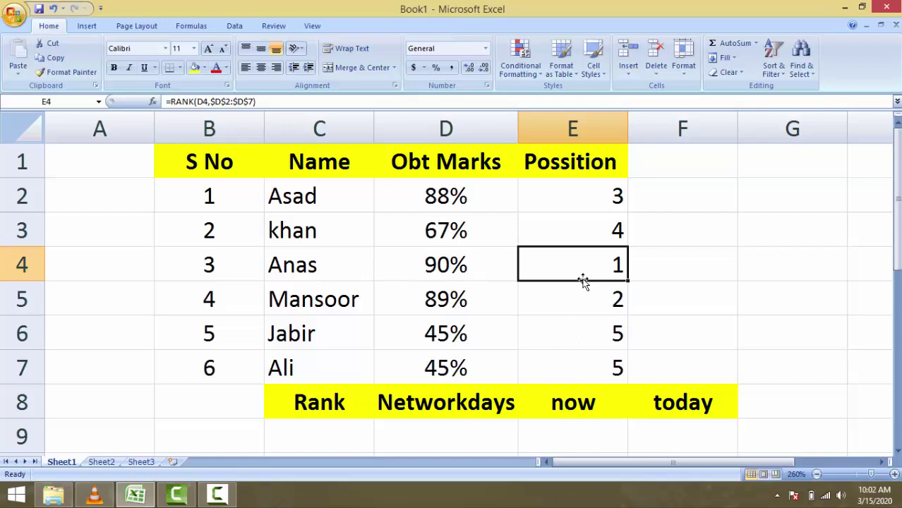
pyautogui.rightClick(567, 300)
pyautogui.click(542, 305)
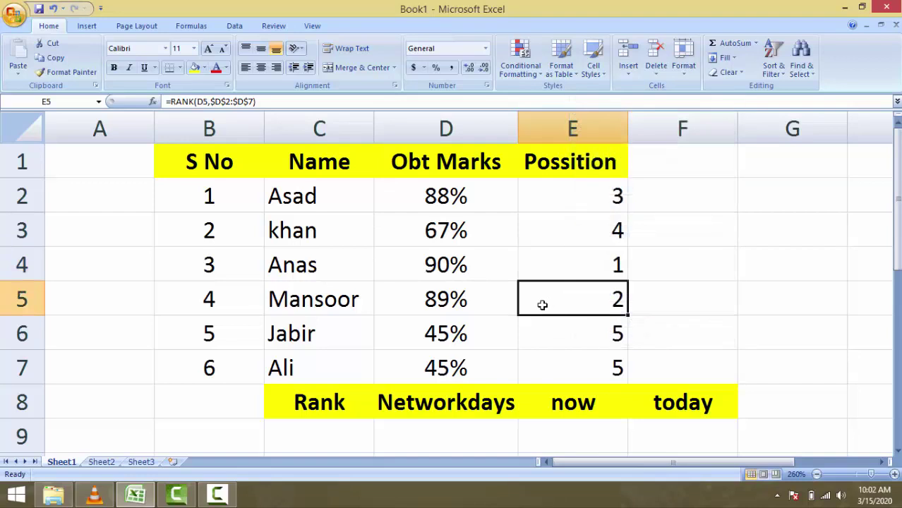
pyautogui.click(647, 264)
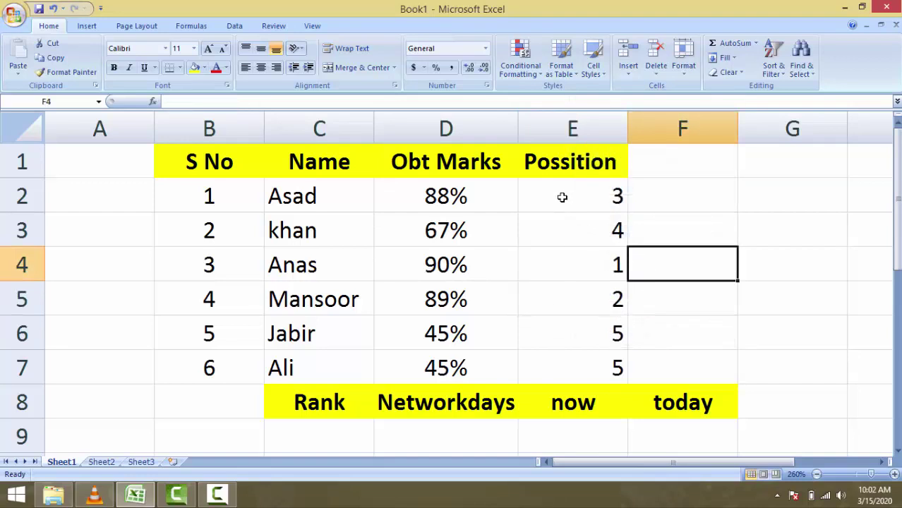
pyautogui.moveTo(581, 370); pyautogui.dragTo(574, 198)
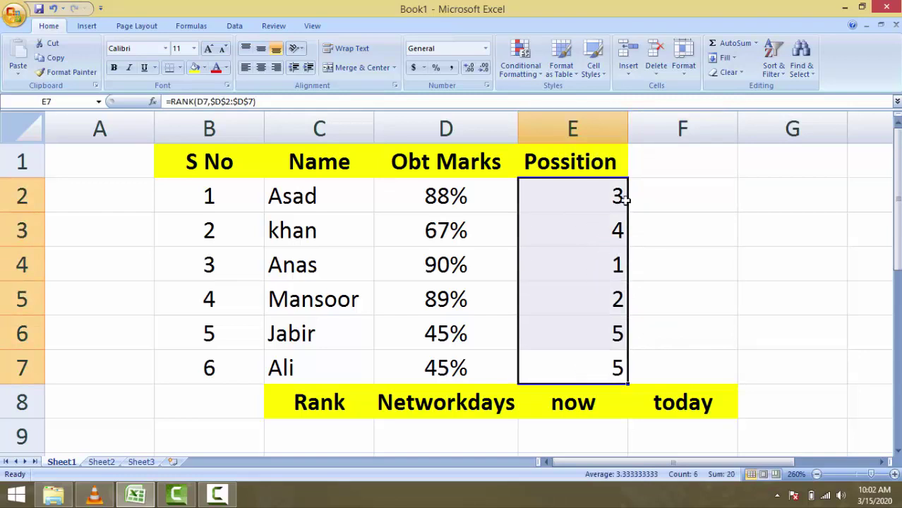
pyautogui.click(570, 204)
pyautogui.click(570, 234)
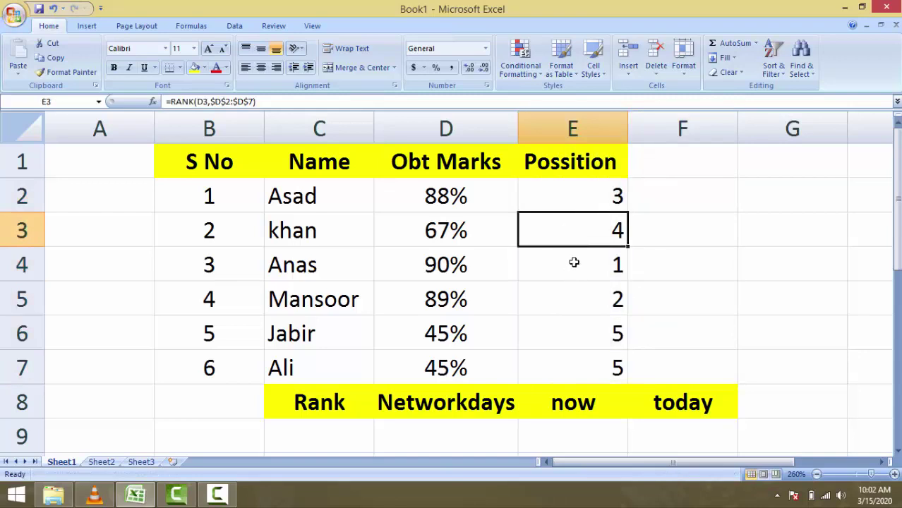
# Step: Sort the Possition values in E2:E7 from smallest to largest, expanding the selection to include the adjacent columns
pyautogui.moveTo(580, 380); pyautogui.dragTo(583, 206)
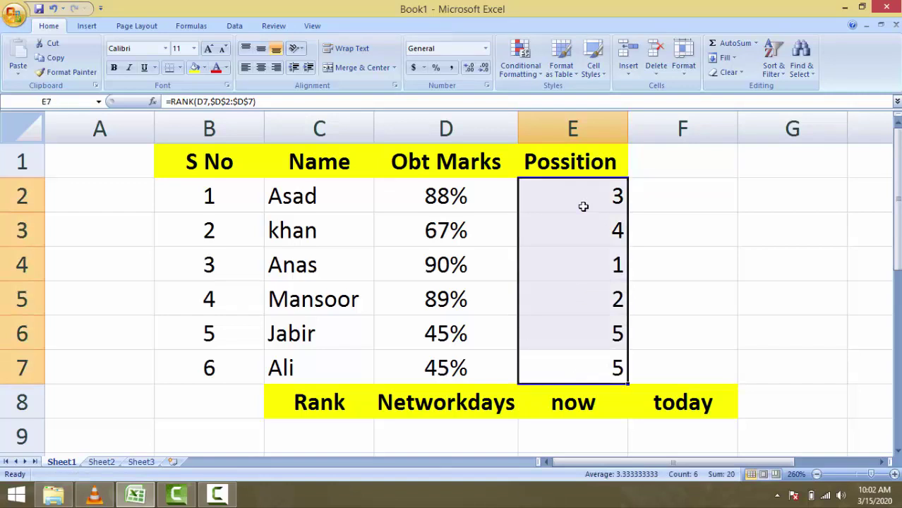
pyautogui.click(774, 65)
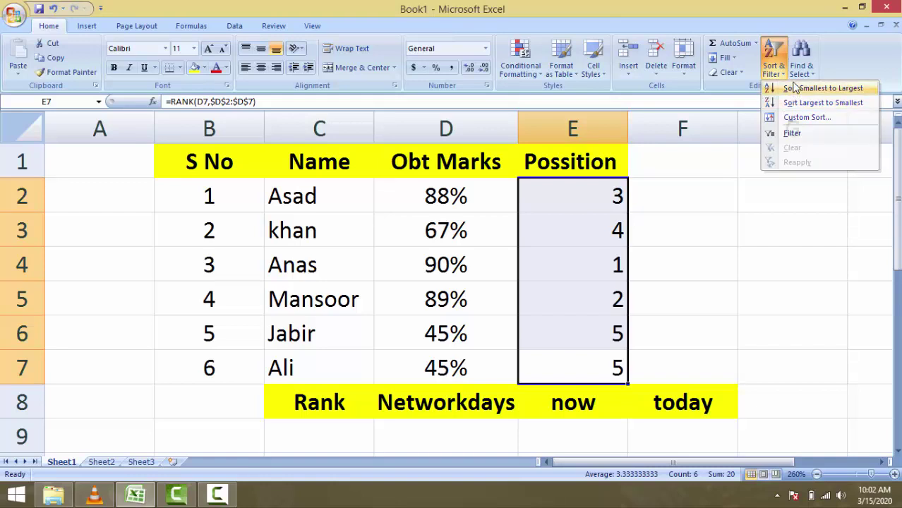
pyautogui.click(794, 87)
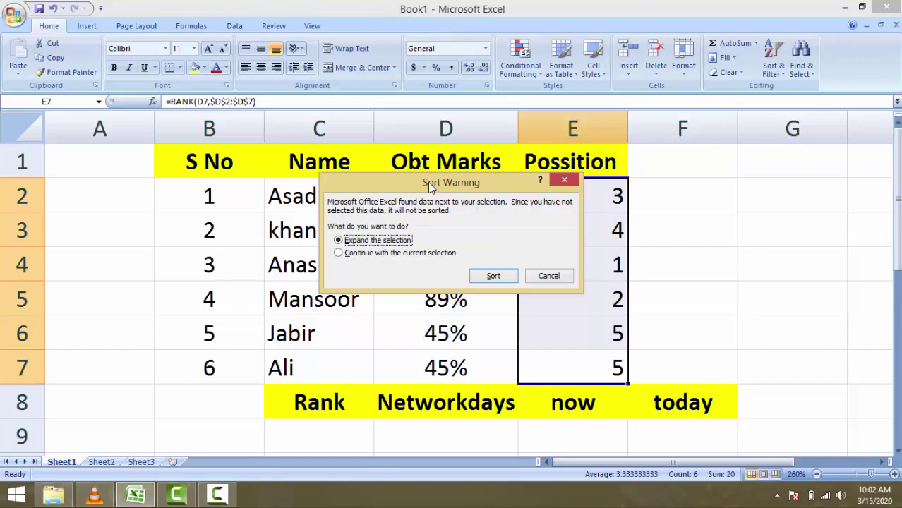
pyautogui.moveTo(430, 185); pyautogui.dragTo(632, 206)
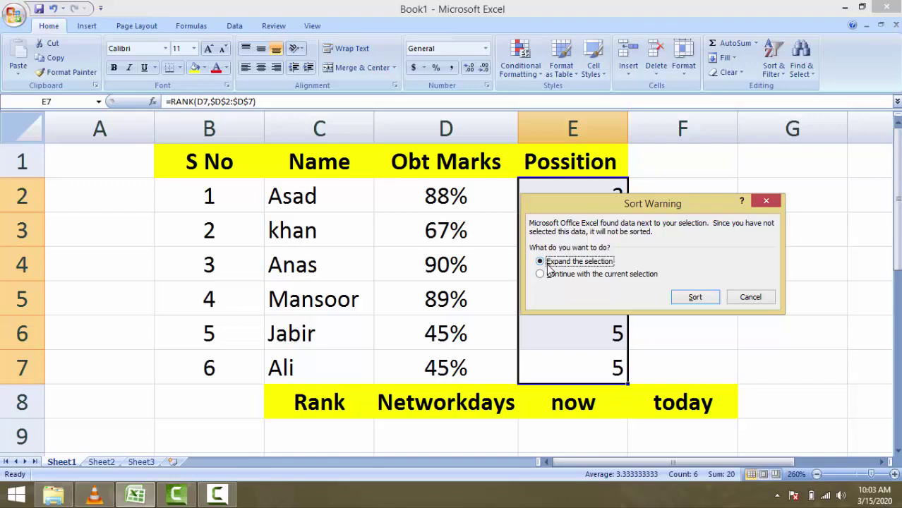
pyautogui.click(696, 298)
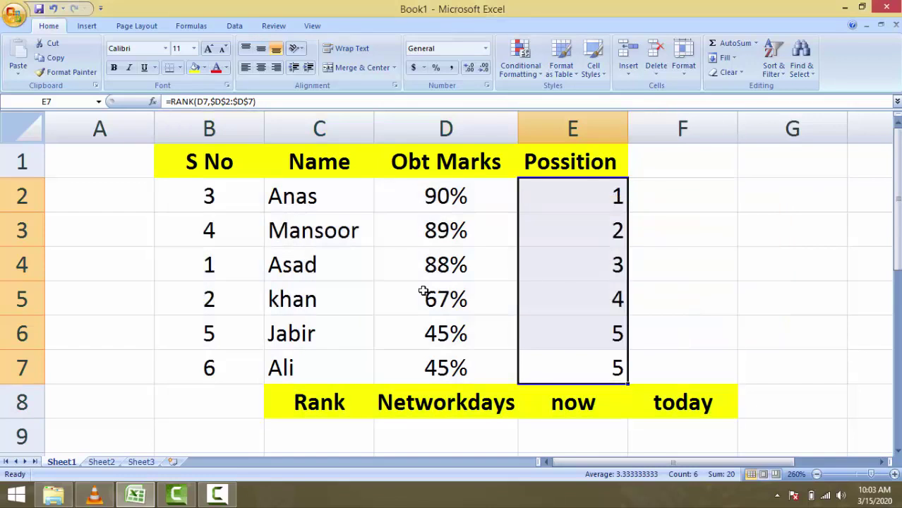
pyautogui.click(310, 197)
pyautogui.click(228, 196)
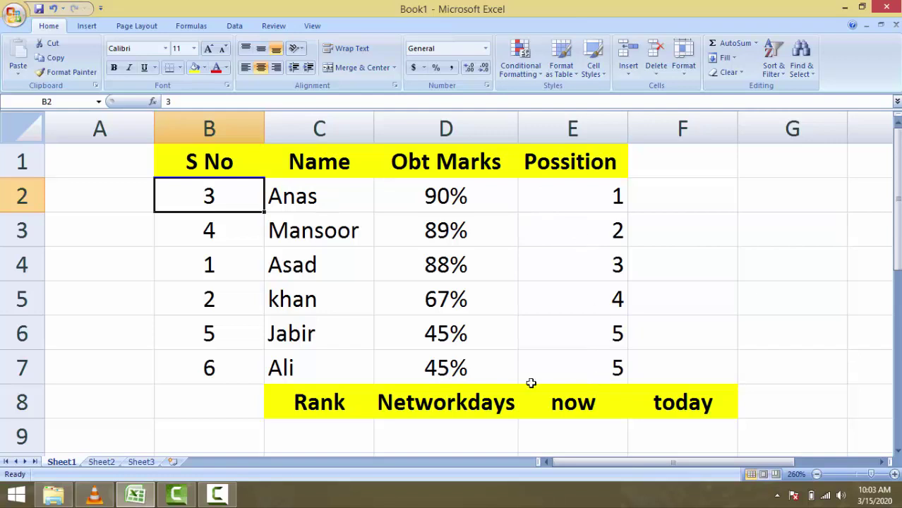
# Step: Change the obtained marks in D7 to 69% and select the position cell E7 beside it
pyautogui.doubleClick(442, 368)
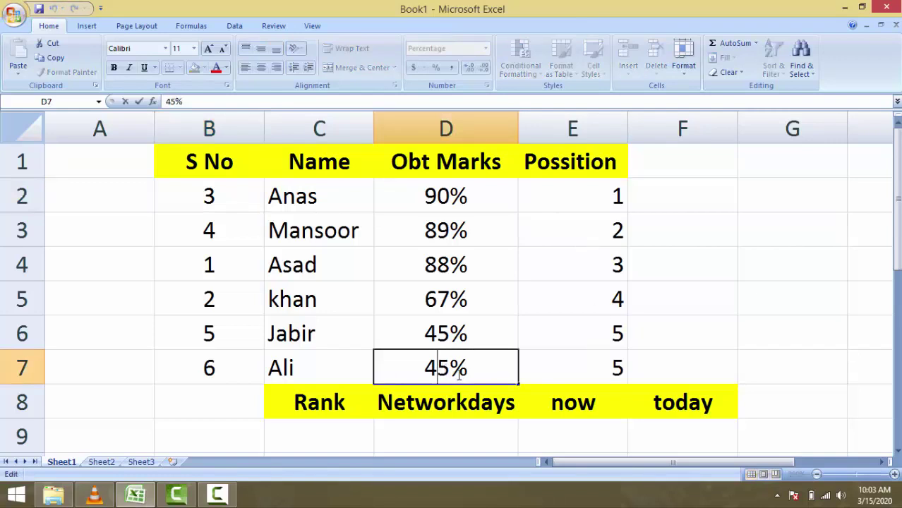
pyautogui.press('BackSpace')
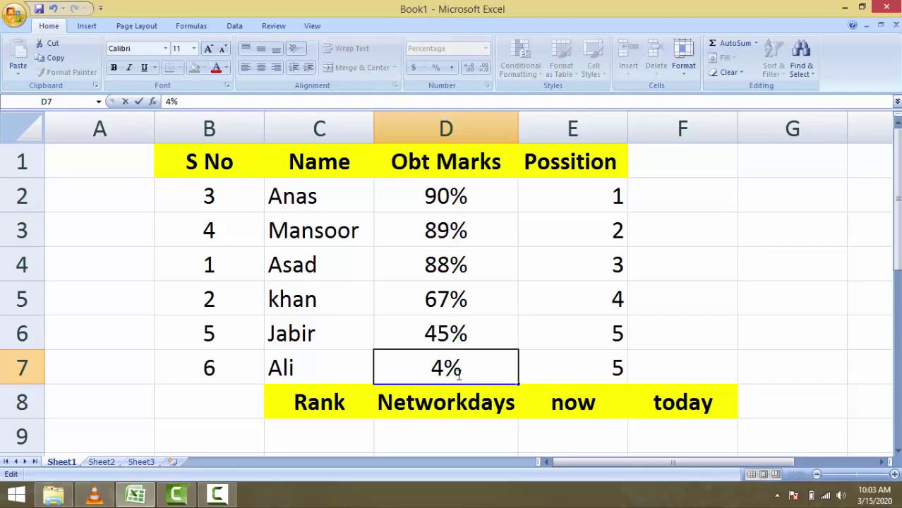
pyautogui.write('9')
pyautogui.press('BackSpace')
pyautogui.press('BackSpace')
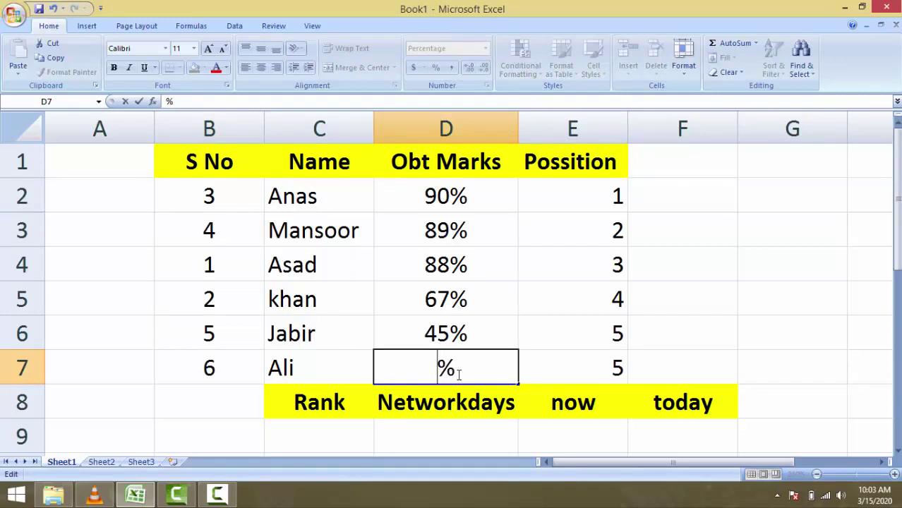
pyautogui.write('69')
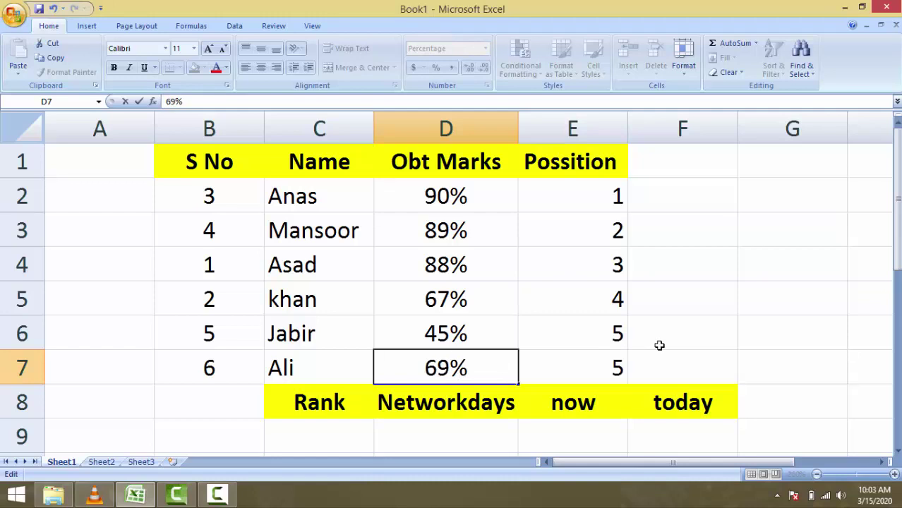
pyautogui.click(660, 345)
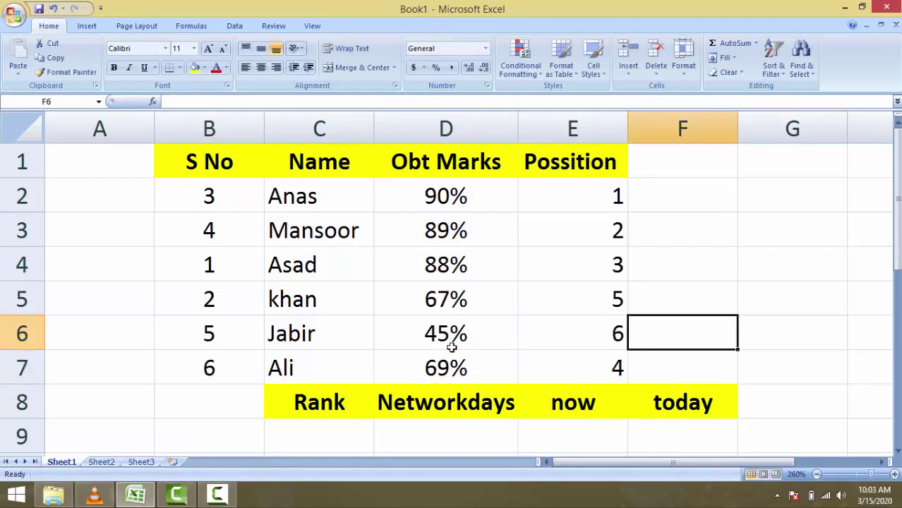
pyautogui.click(571, 373)
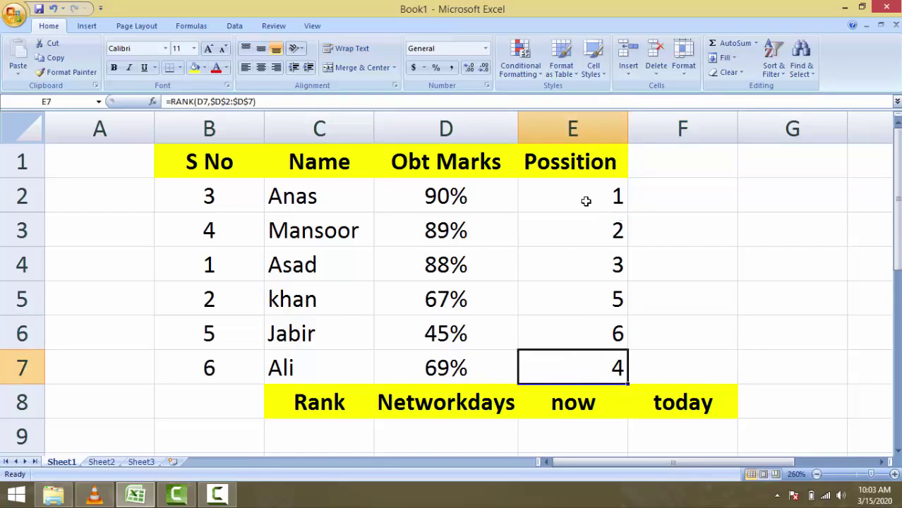
# Step: Sort the Possition values in E2:E7 from smallest to largest again, expanding the selection to the adjacent columns, and deselect the range
pyautogui.moveTo(584, 199); pyautogui.dragTo(588, 356)
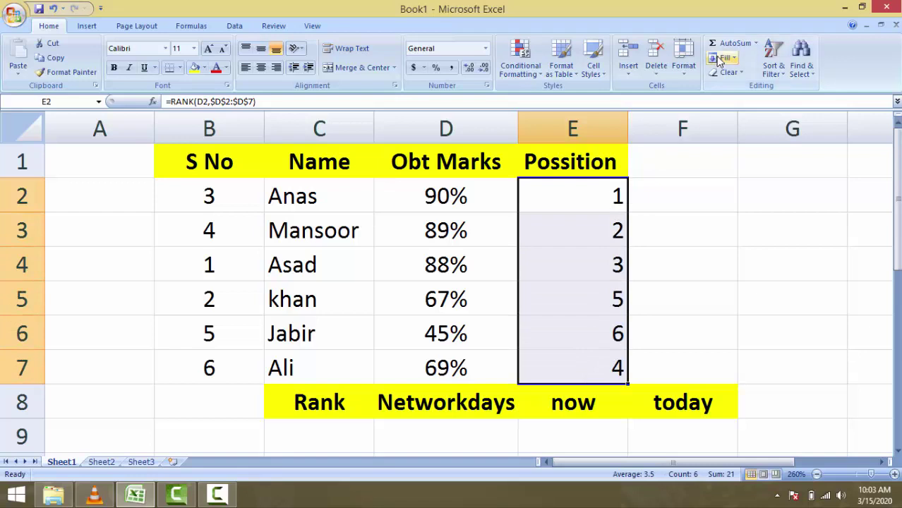
pyautogui.click(769, 69)
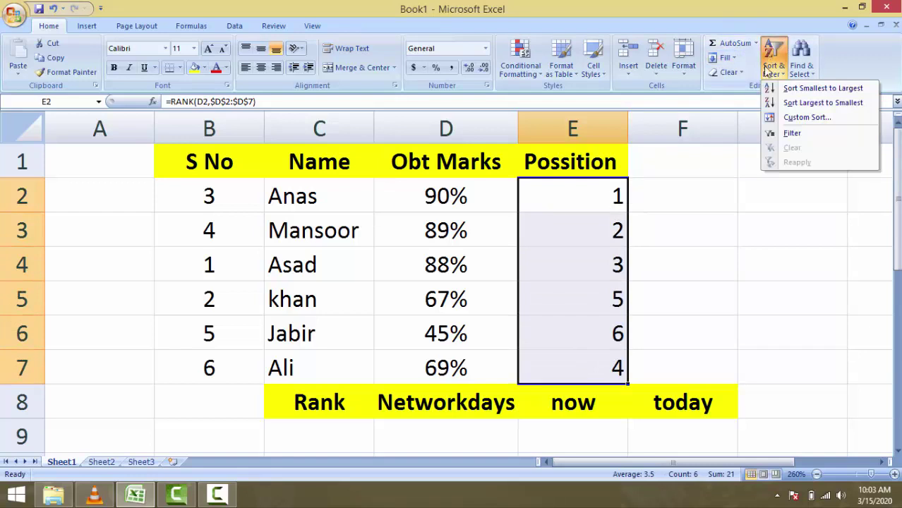
pyautogui.click(800, 88)
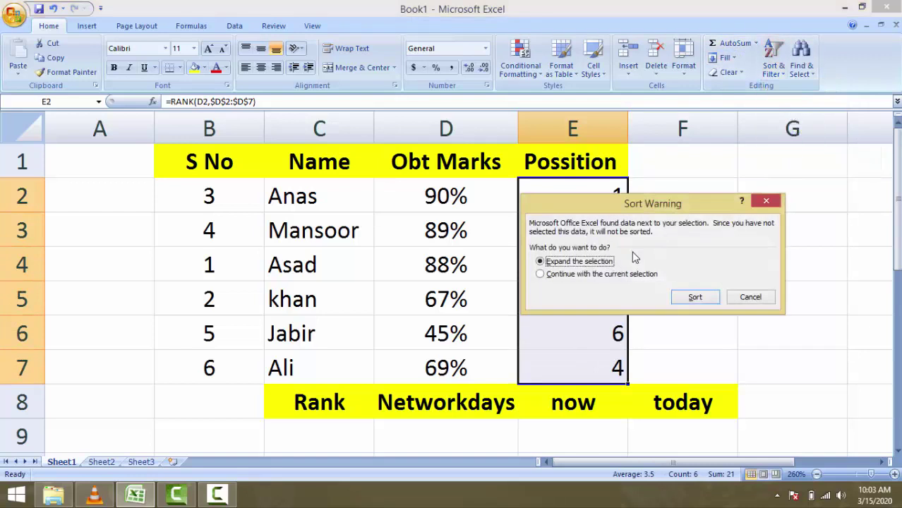
pyautogui.click(693, 297)
pyautogui.click(658, 294)
pyautogui.click(601, 298)
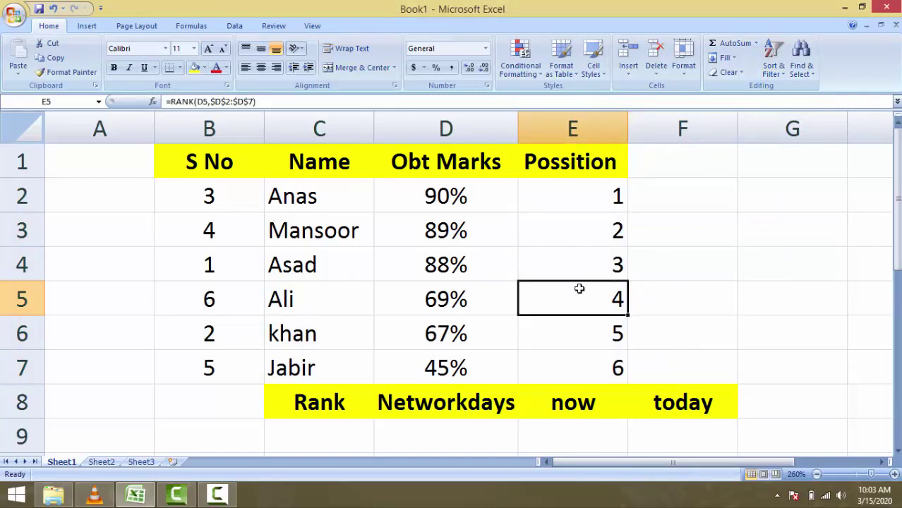
pyautogui.click(688, 298)
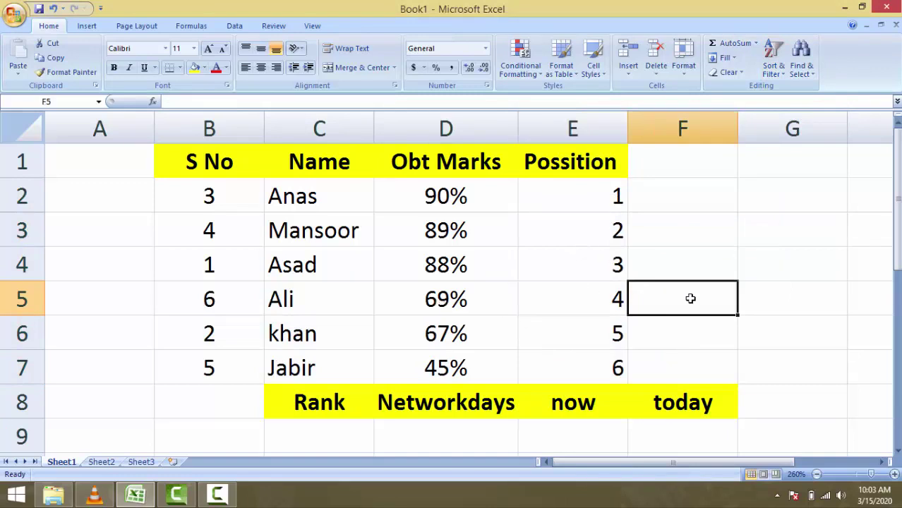
# Step: Clear the serial numbers from B2:B7 in the S No column
pyautogui.moveTo(211, 196); pyautogui.dragTo(209, 363)
pyautogui.press('Delete')
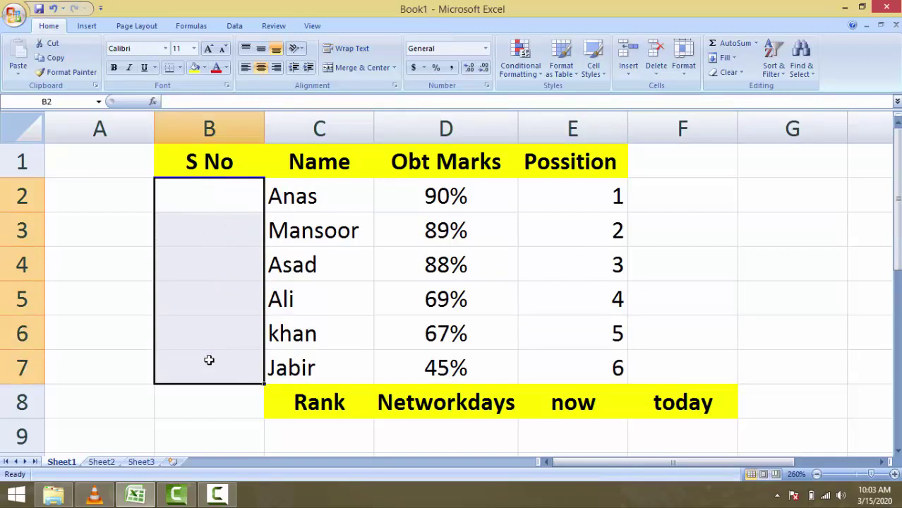
pyautogui.click(216, 206)
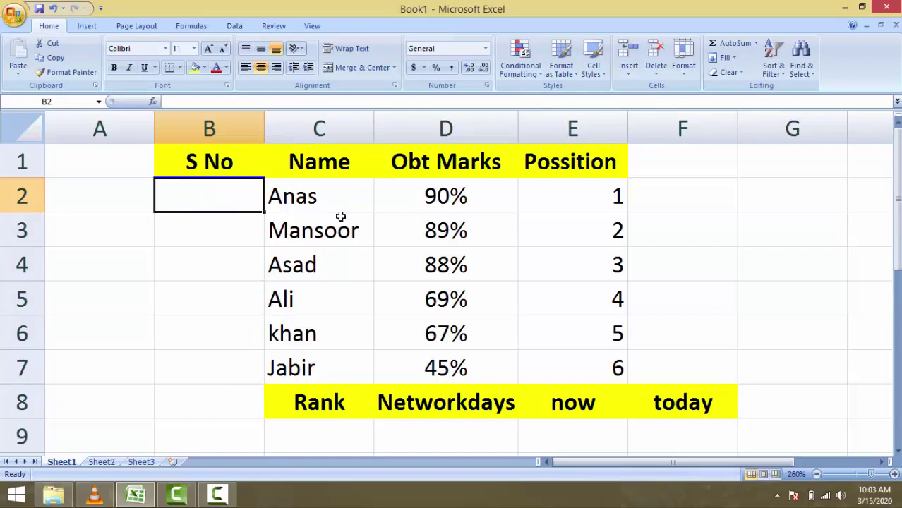
pyautogui.click(612, 199)
pyautogui.click(318, 301)
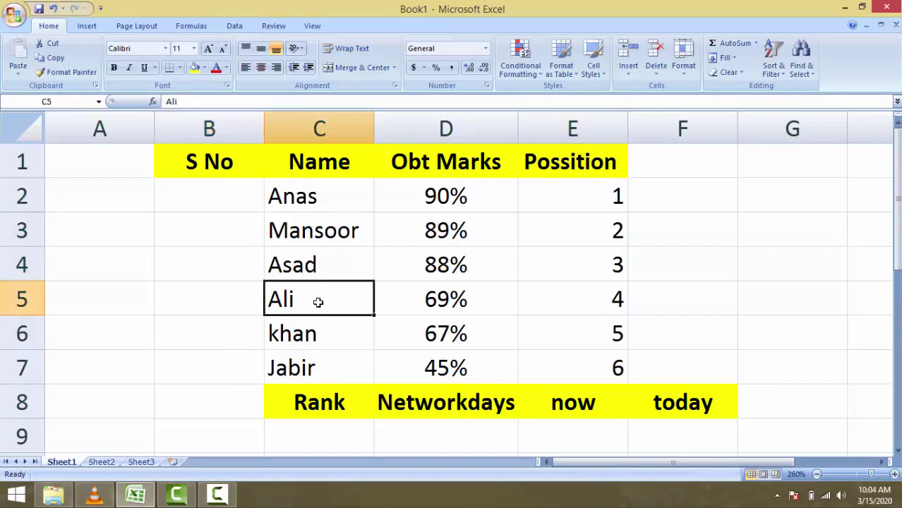
# Step: Enter 1 in B2 and 2 in B3, and extend the number series down through B7
pyautogui.click(196, 188)
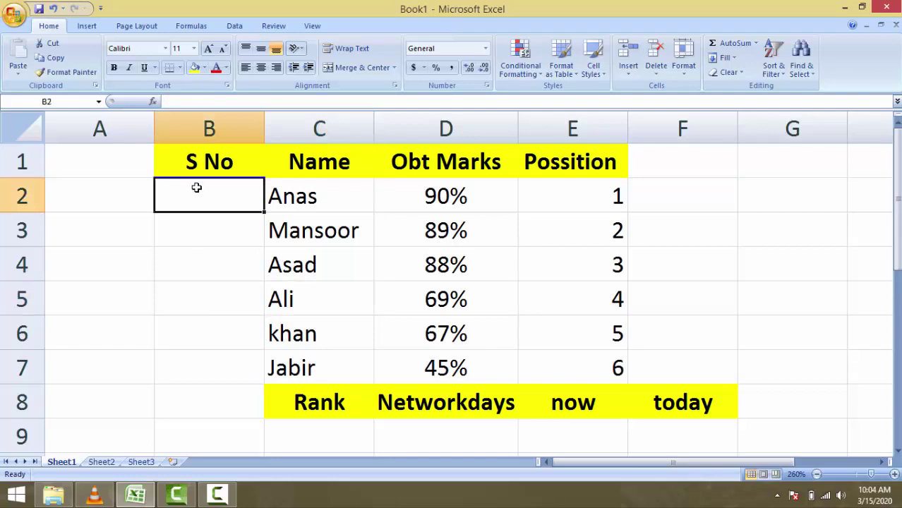
pyautogui.write('1')
pyautogui.press('Return')
pyautogui.write('2')
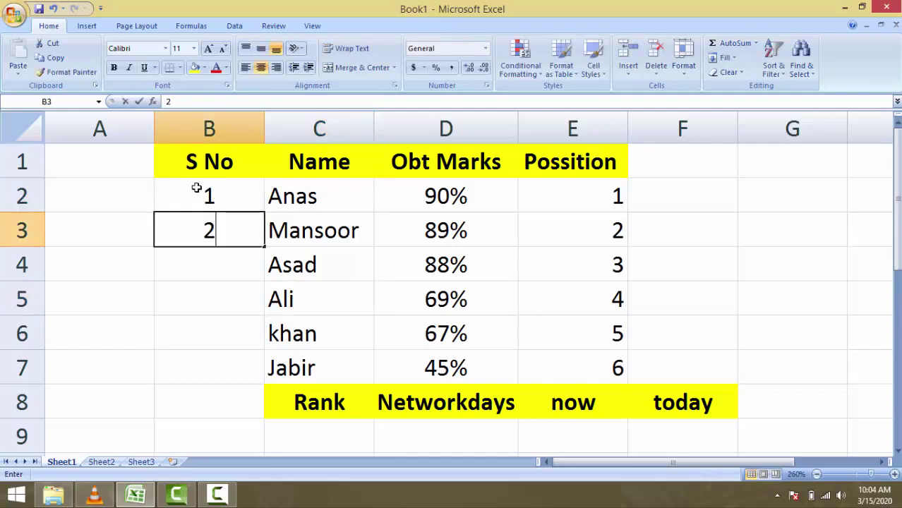
pyautogui.press('Return')
pyautogui.click(193, 205)
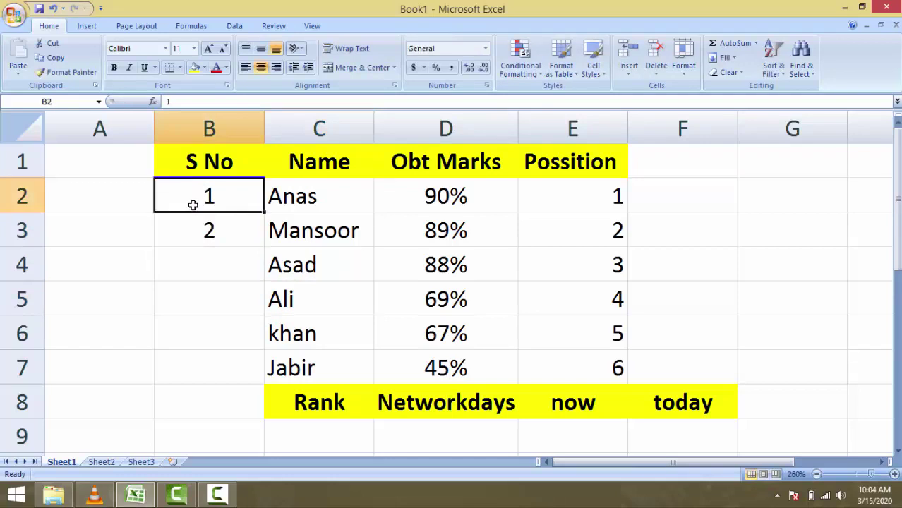
pyautogui.moveTo(189, 198); pyautogui.dragTo(201, 229)
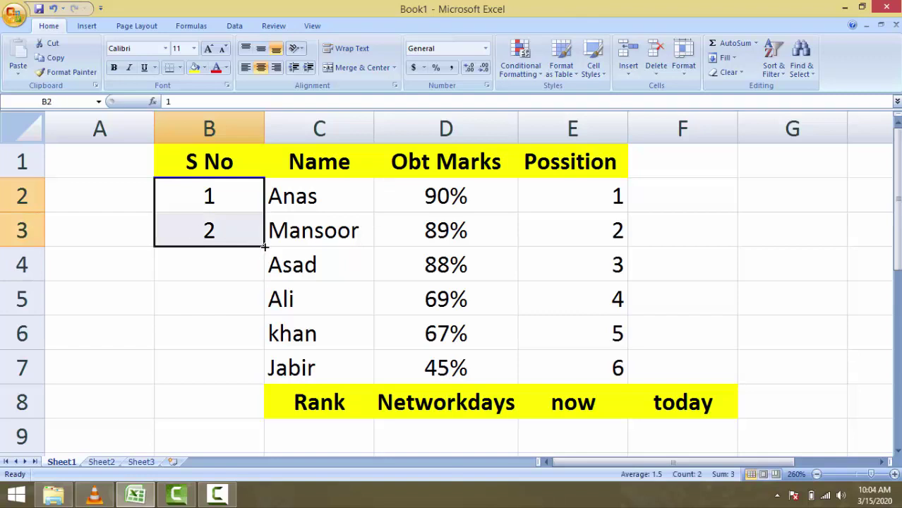
pyautogui.moveTo(264, 246); pyautogui.dragTo(267, 369)
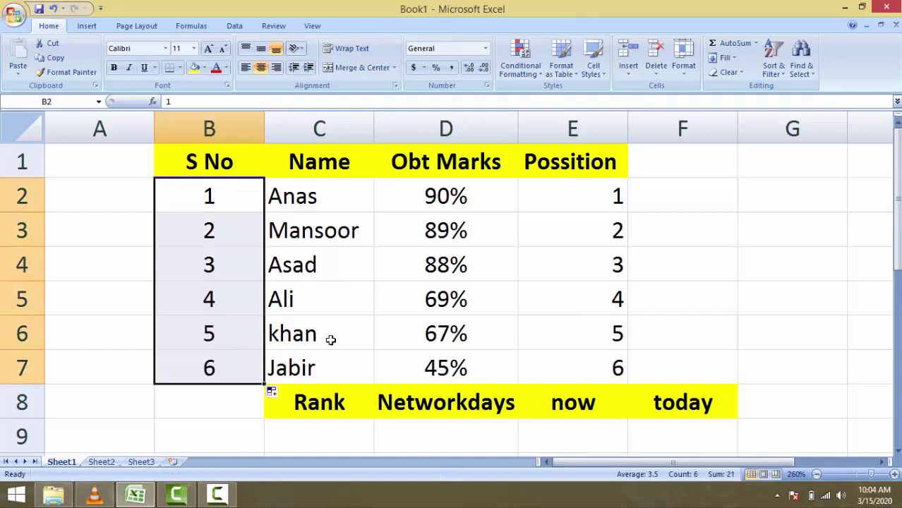
pyautogui.click(702, 292)
# Step: Center the position values in E2:E7 horizontally and deselect the range
pyautogui.moveTo(570, 186); pyautogui.dragTo(596, 367)
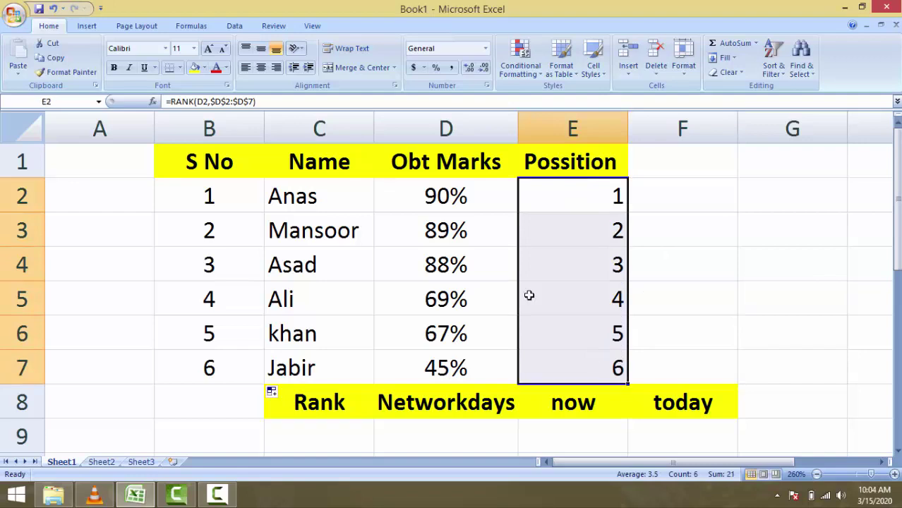
pyautogui.click(260, 67)
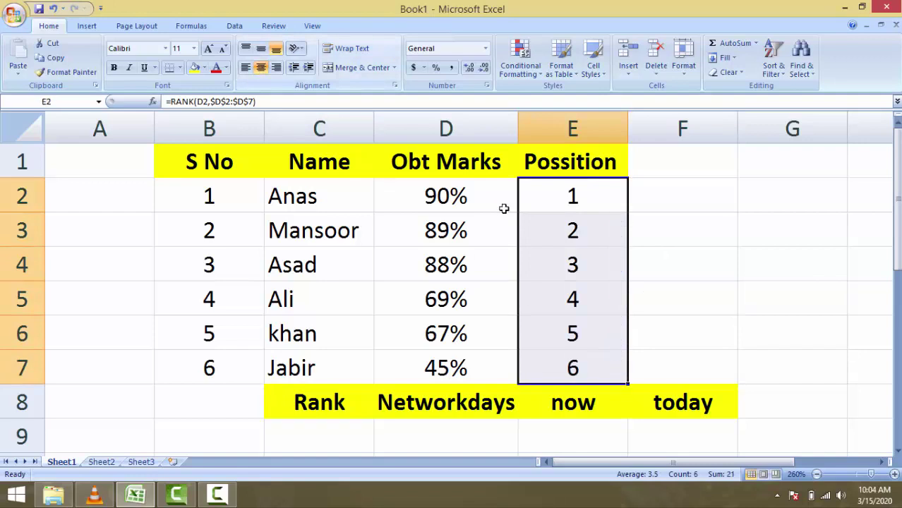
pyautogui.click(727, 258)
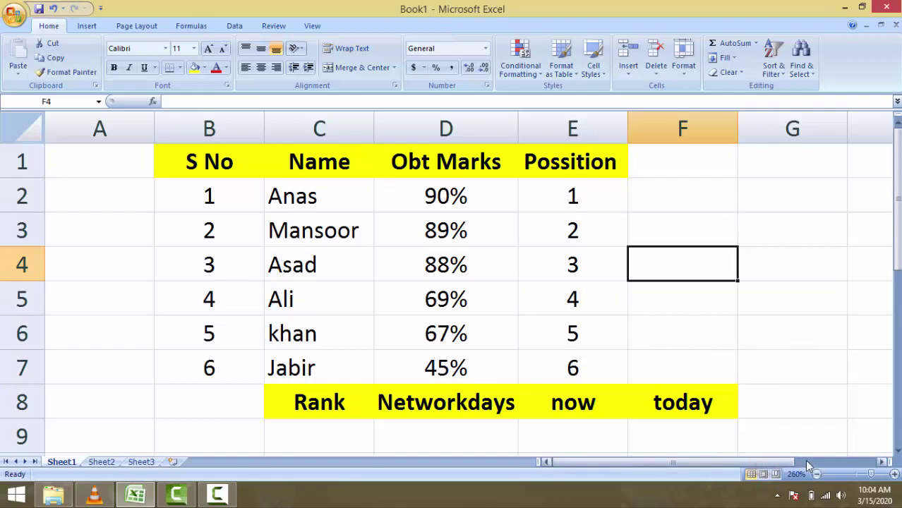
# Step: Enter the date 2/2/2018 in cell F2 beside the first student's position
pyautogui.click(881, 462)
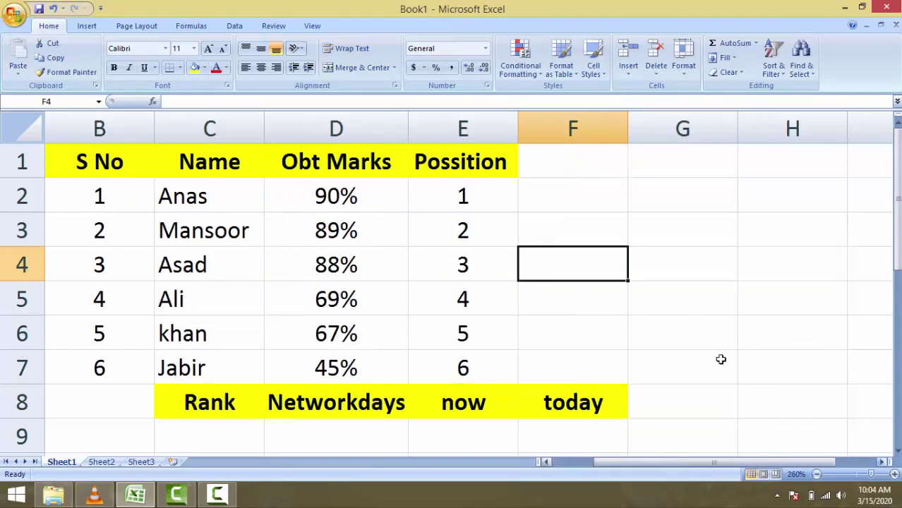
pyautogui.click(680, 207)
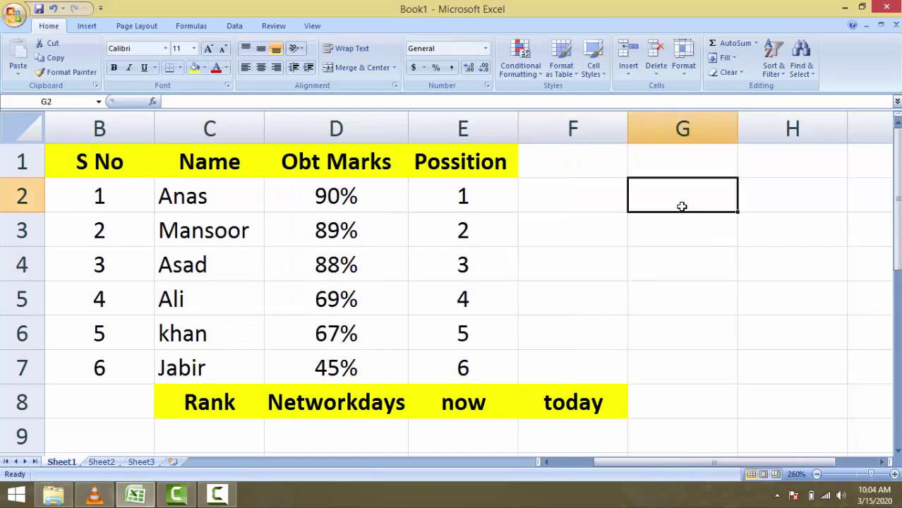
pyautogui.click(656, 237)
pyautogui.click(567, 165)
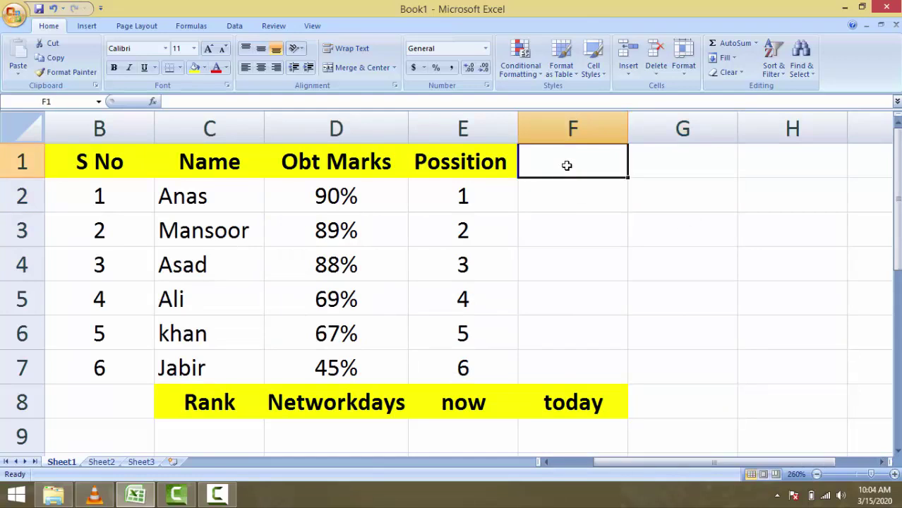
pyautogui.click(567, 190)
pyautogui.click(581, 232)
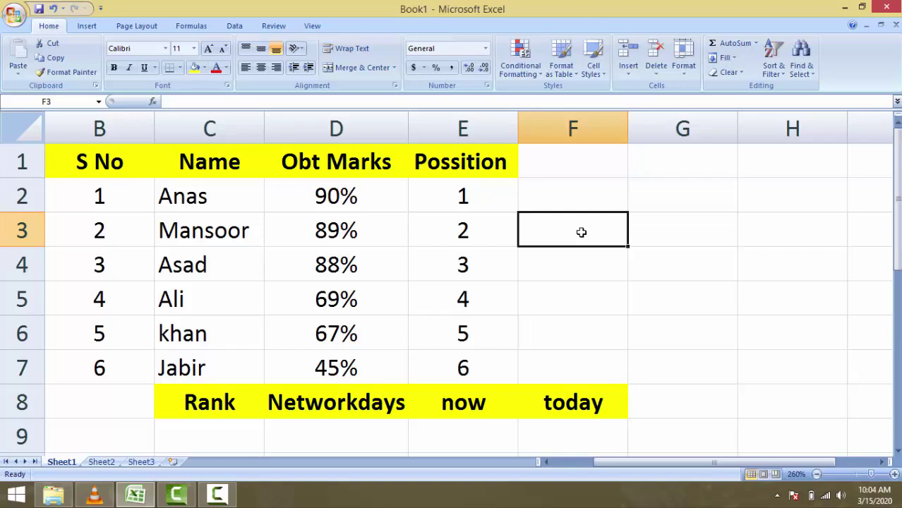
pyautogui.press('Up')
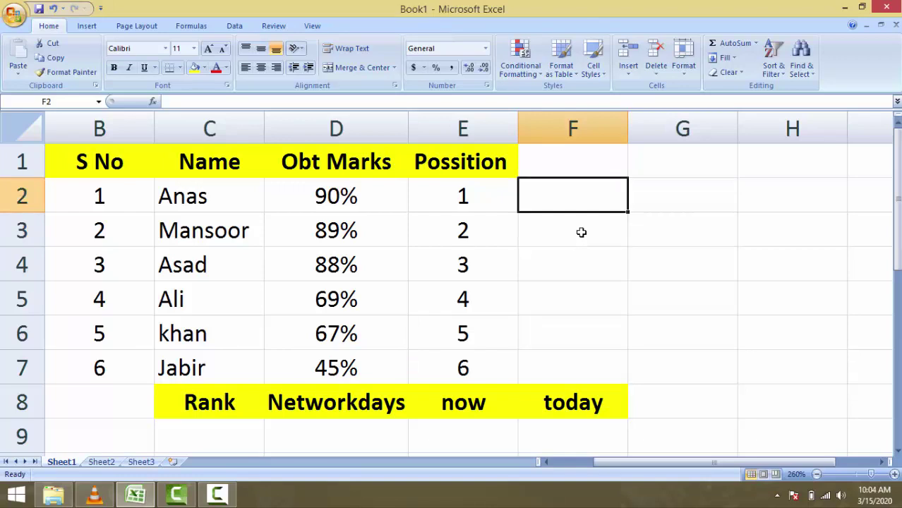
pyautogui.write('2')
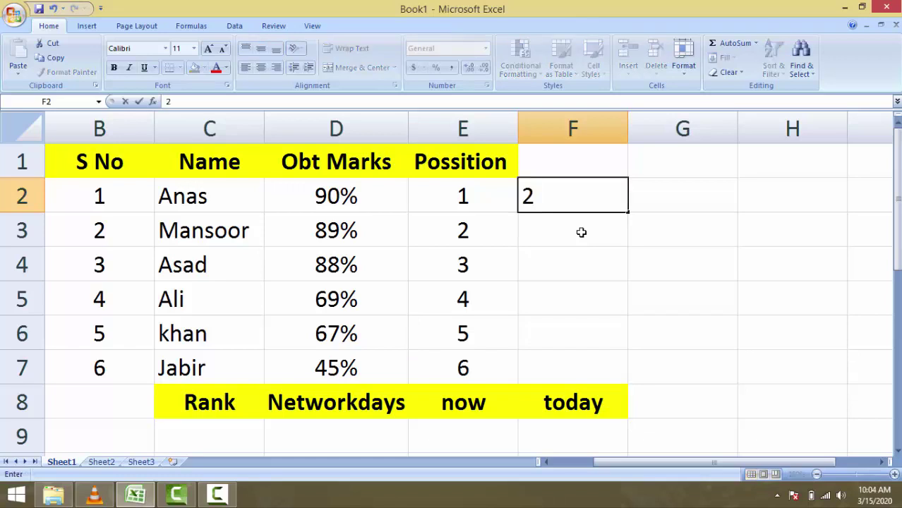
pyautogui.write('/2/20')
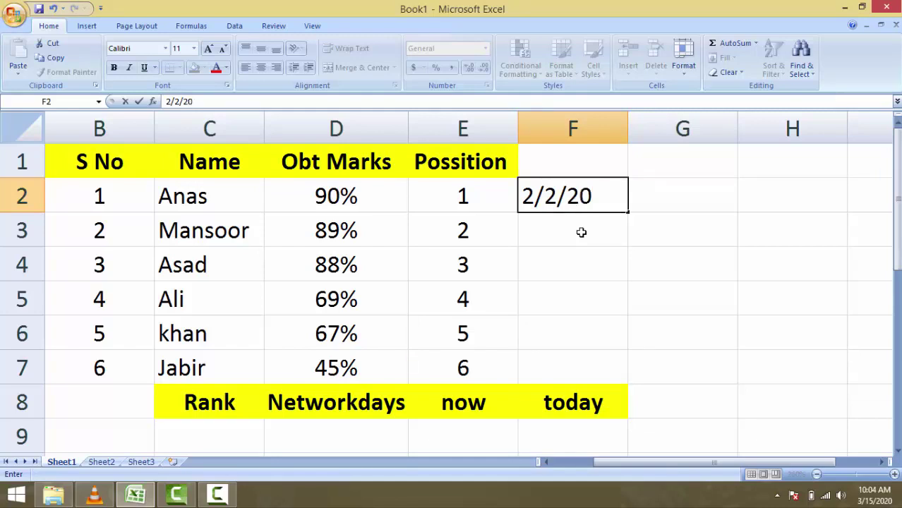
pyautogui.write('18')
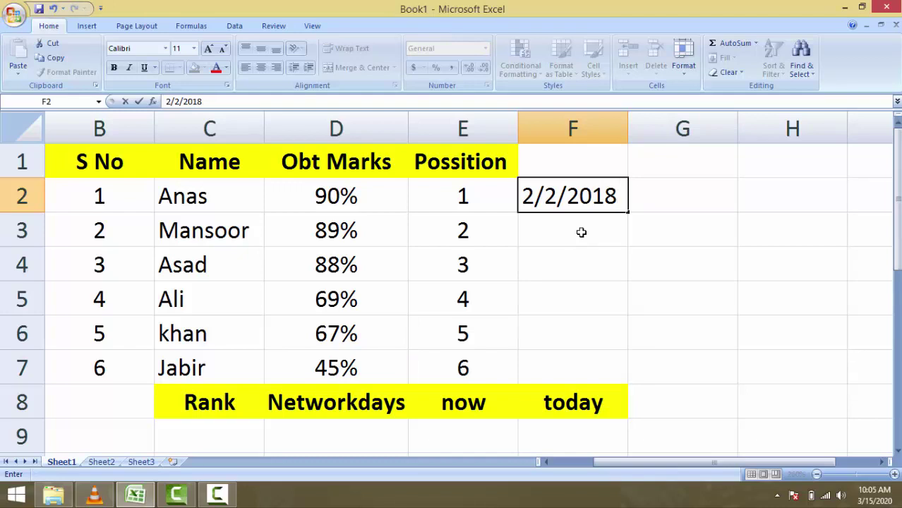
pyautogui.press('Return')
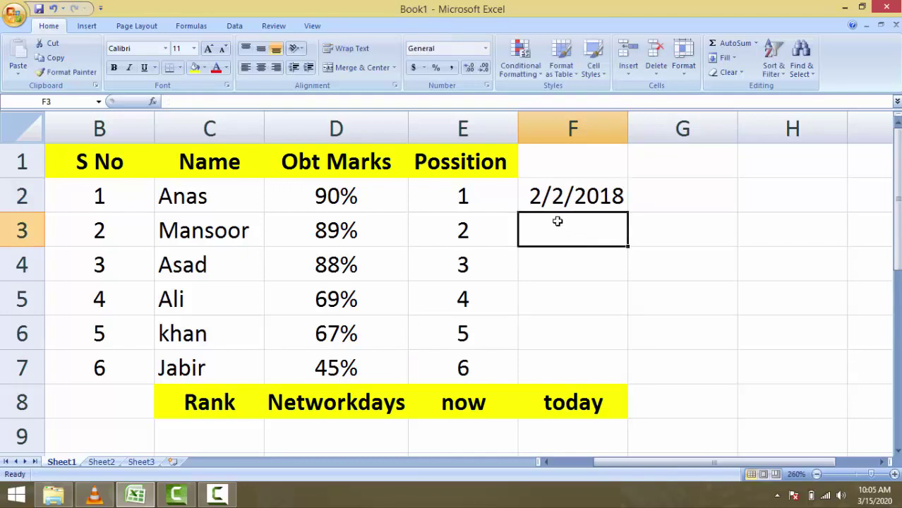
# Step: Fill the date from F2 down through F7 and select cell G2
pyautogui.moveTo(557, 201); pyautogui.dragTo(563, 355)
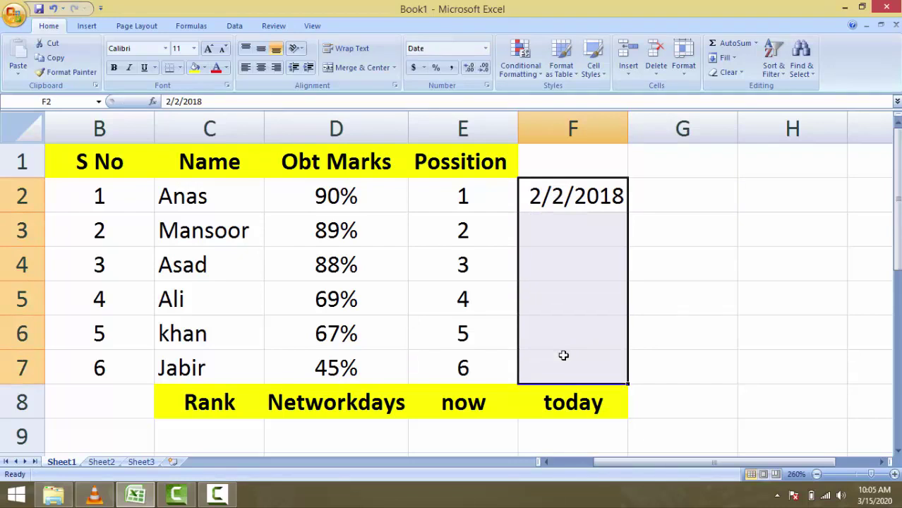
pyautogui.hotkey('ctrl', 'd')
pyautogui.click(660, 202)
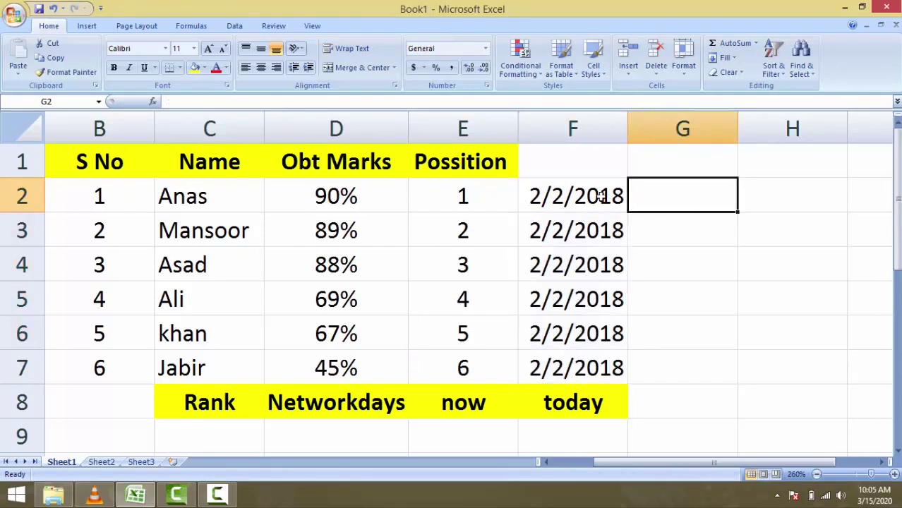
# Step: Examine the serial numbers in B2:B7 and the dates in F2:F7 alongside the empty cells of columns G and H
pyautogui.moveTo(90, 206); pyautogui.dragTo(81, 374)
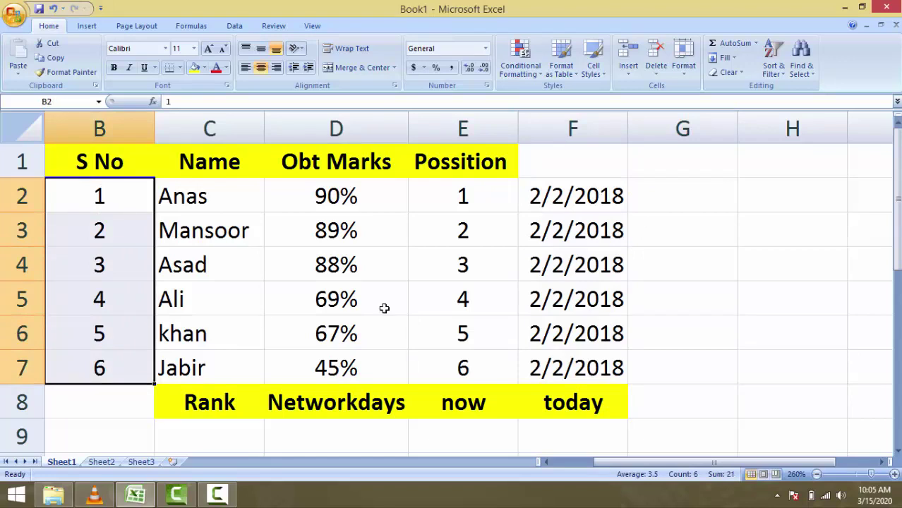
pyautogui.click(556, 198)
pyautogui.moveTo(556, 222); pyautogui.dragTo(583, 353)
pyautogui.click(697, 197)
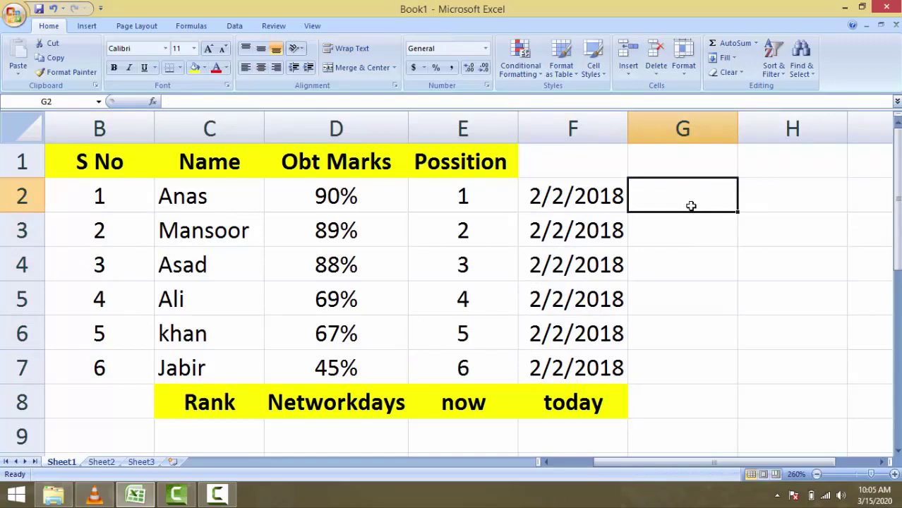
pyautogui.click(750, 200)
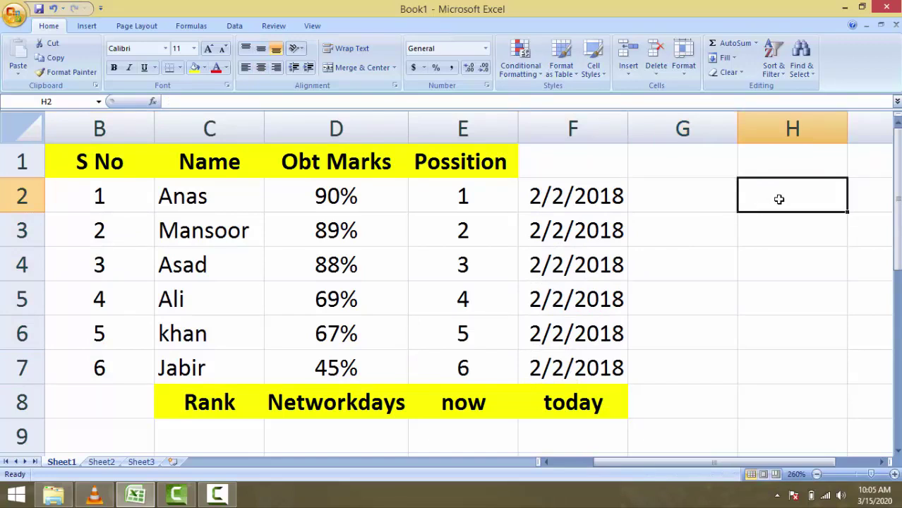
pyautogui.click(719, 198)
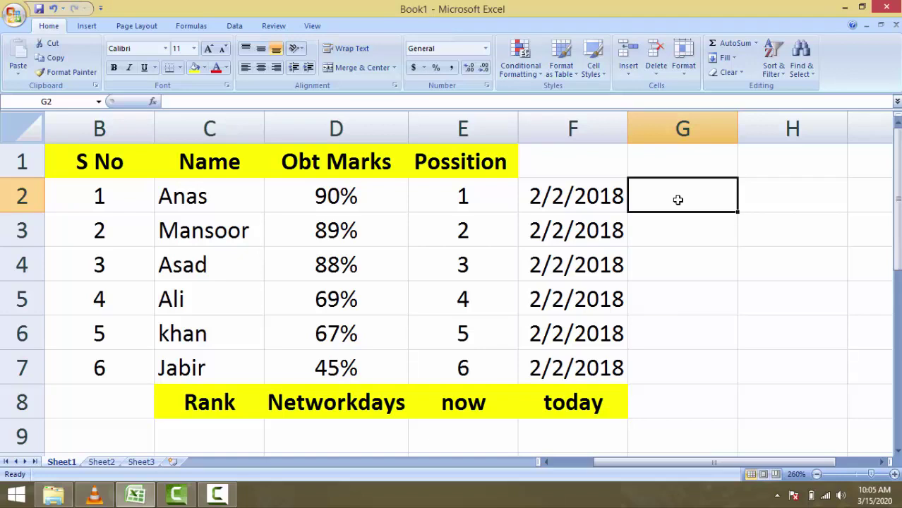
pyautogui.click(570, 196)
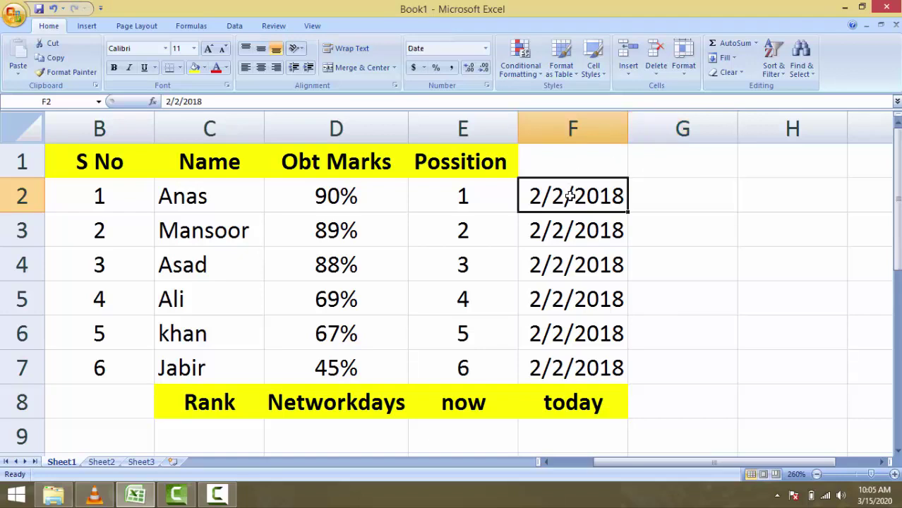
pyautogui.moveTo(570, 195); pyautogui.dragTo(576, 358)
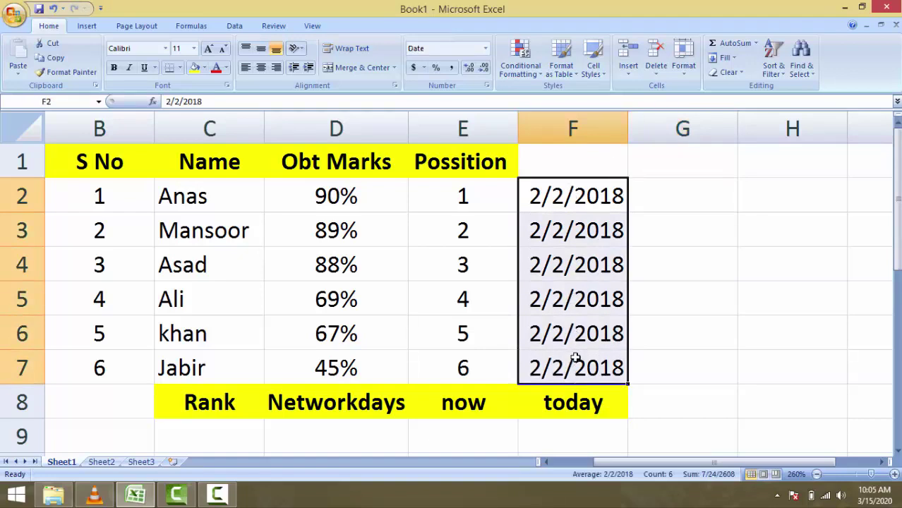
pyautogui.click(693, 219)
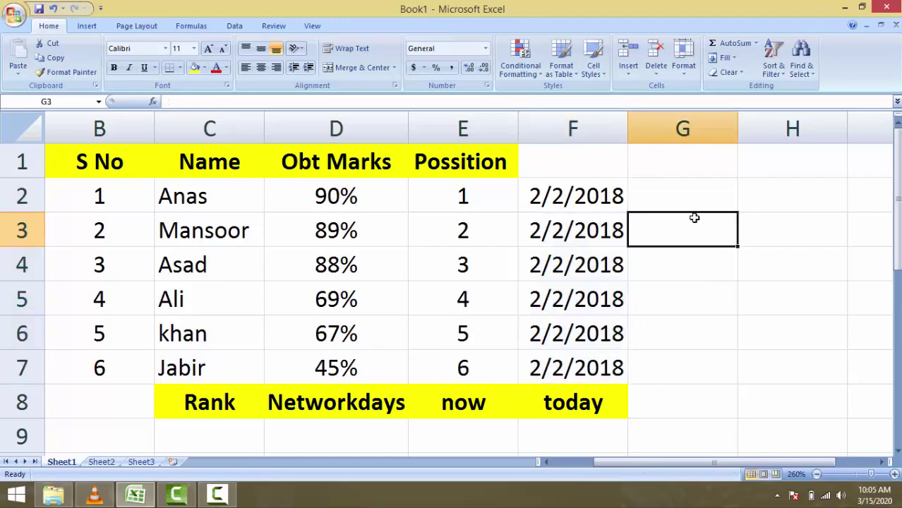
# Step: Copy the dates from F2:F7 into the adjacent cells G2:G7
pyautogui.moveTo(575, 197); pyautogui.dragTo(683, 363)
pyautogui.hotkey('ctrl', 'r')
pyautogui.click(743, 238)
pyautogui.hotkey('ctrl', 'd')
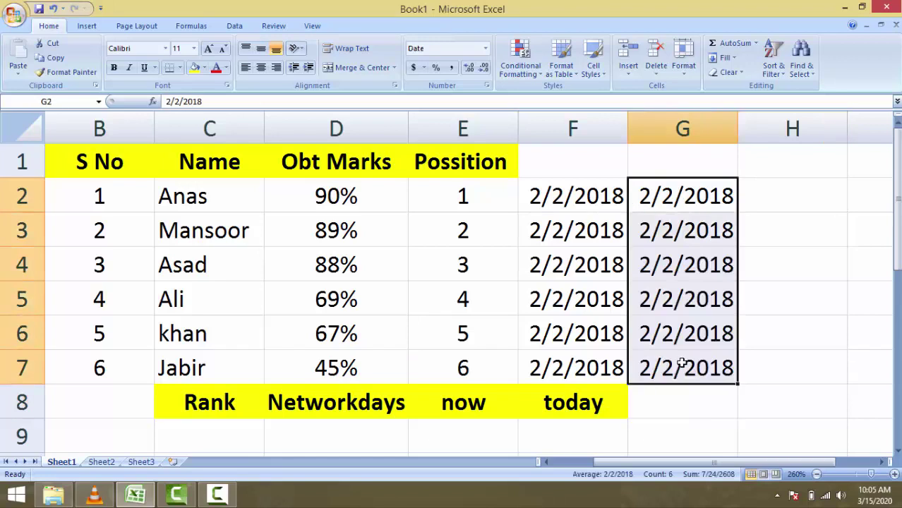
# Step: Change the year of the date in cell G2 so that it reads 2/2/2019
pyautogui.doubleClick(674, 197)
pyautogui.click(734, 198)
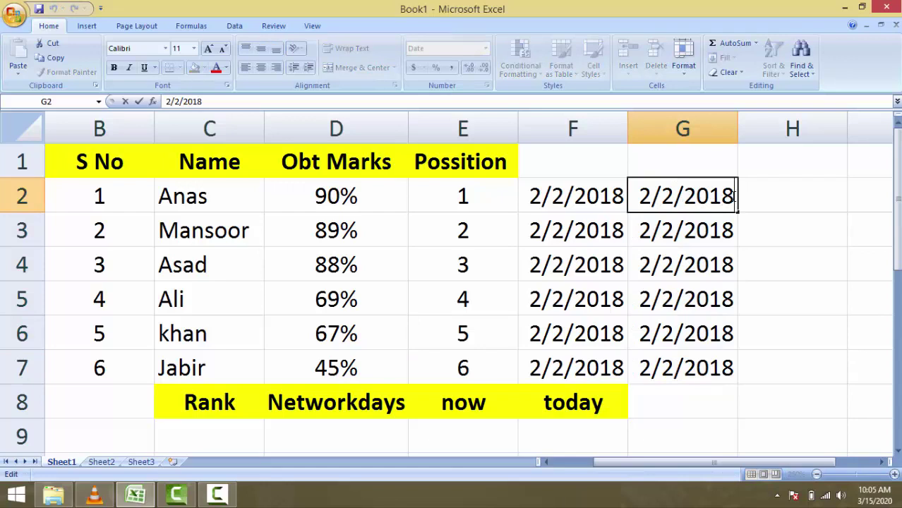
pyautogui.press('BackSpace')
pyautogui.write('9')
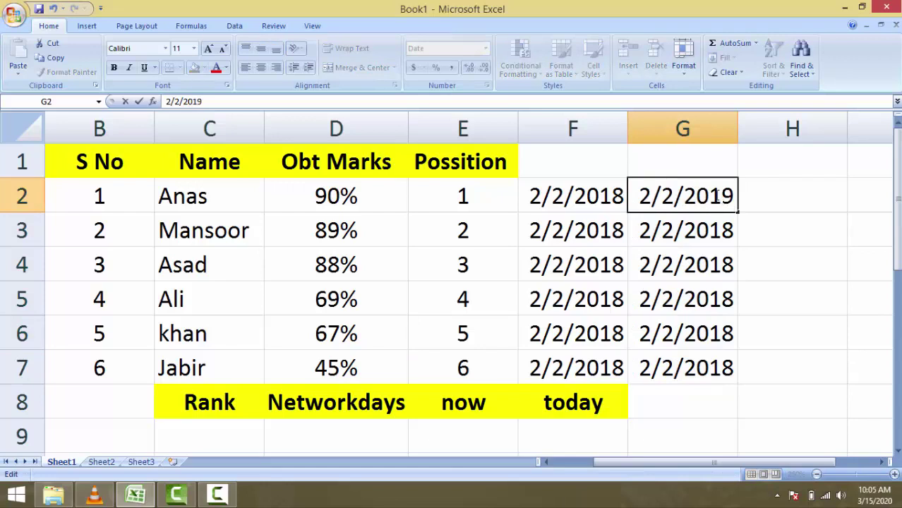
# Step: Change the year of the date in cell G3 so that it reads 2/2/2020
pyautogui.click(734, 231)
pyautogui.doubleClick(734, 231)
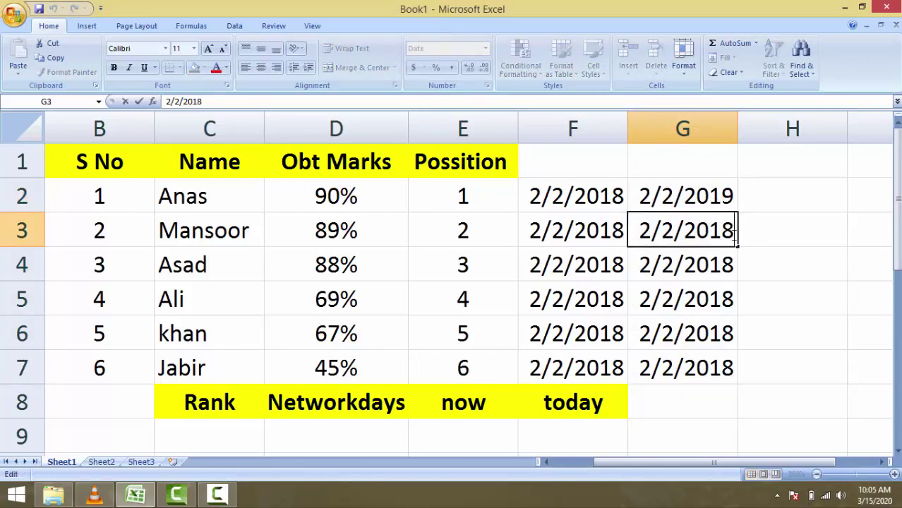
pyautogui.press('BackSpace')
pyautogui.press('BackSpace')
pyautogui.write('20')
pyautogui.click(753, 267)
pyautogui.press('super+c')
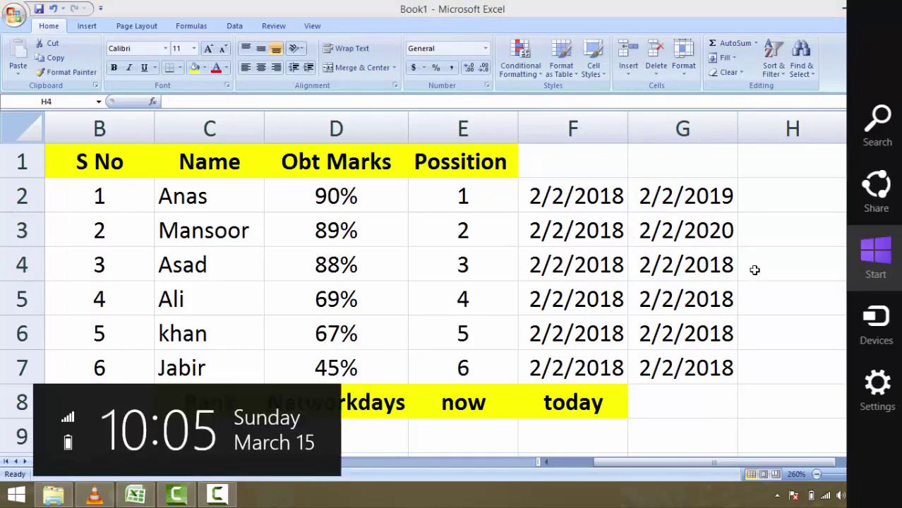
# Step: Change the day in the next two dates, setting G4 to 2/20/2018 and G5 to 2/28/2018
pyautogui.doubleClick(676, 268)
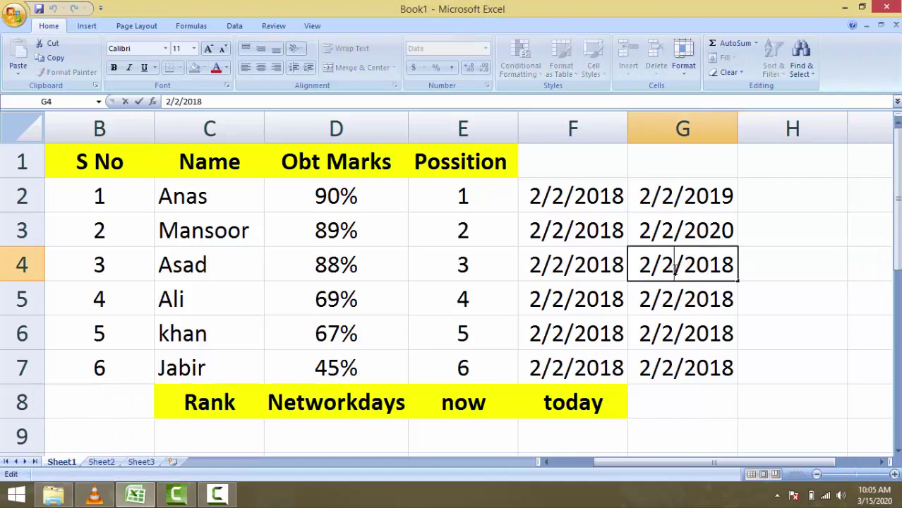
pyautogui.write('0')
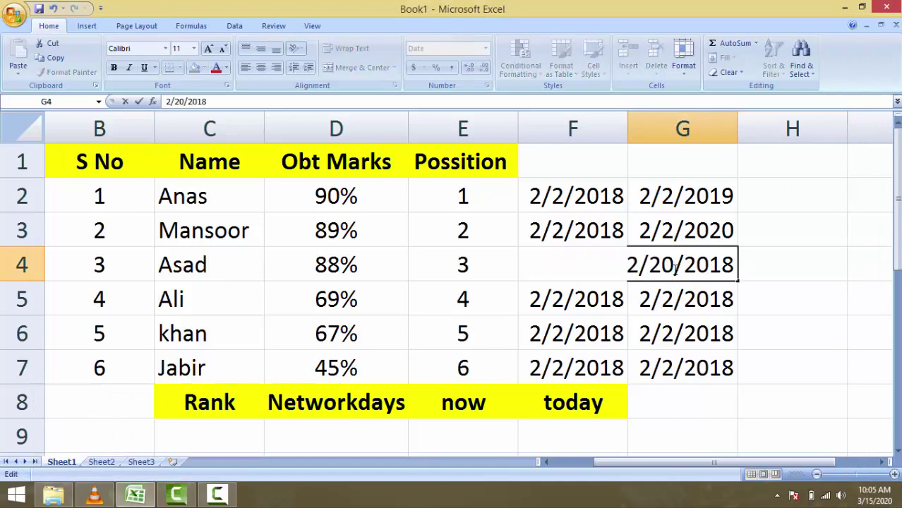
pyautogui.click(675, 302)
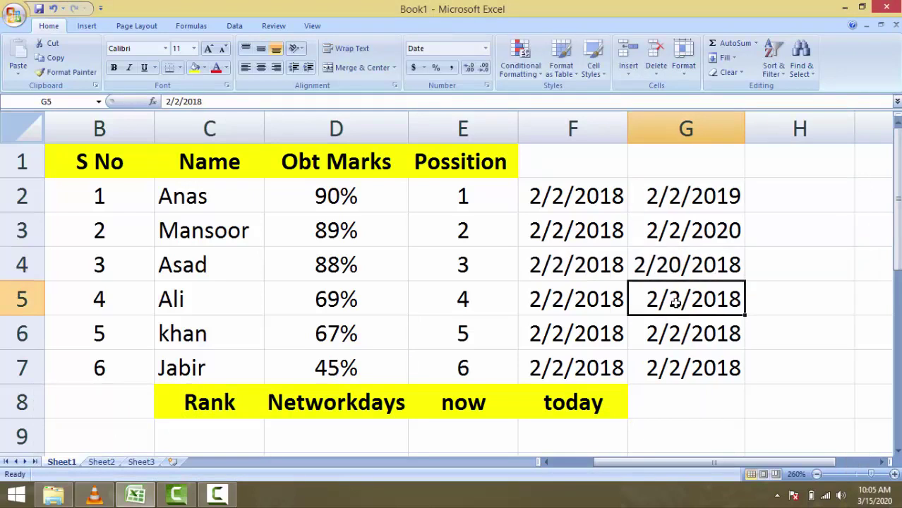
pyautogui.doubleClick(685, 303)
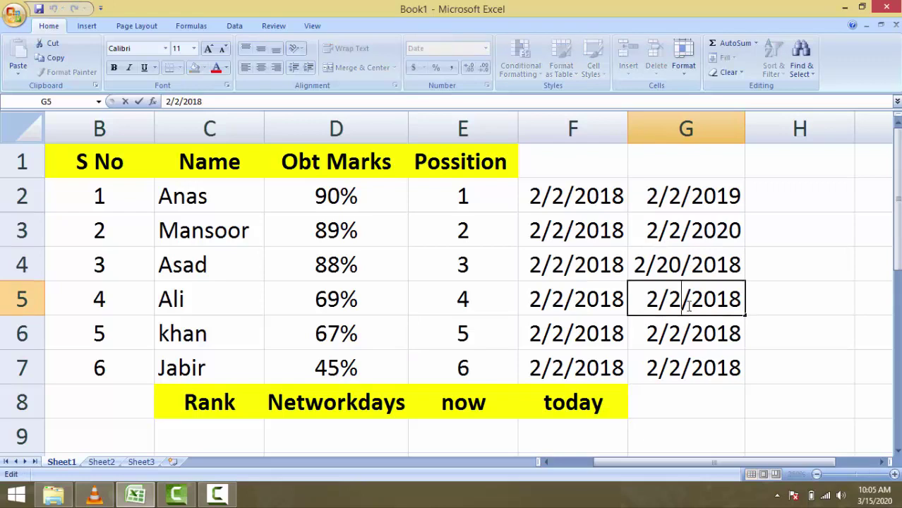
pyautogui.write('8')
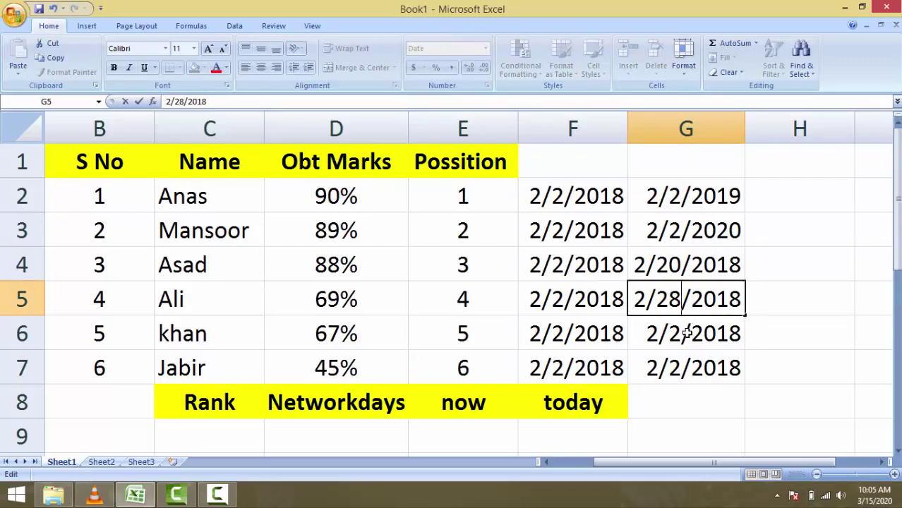
# Step: Set the date in G6 to 2/21/2018 and the date in G7 to 5/2/2018
pyautogui.click(688, 334)
pyautogui.doubleClick(680, 335)
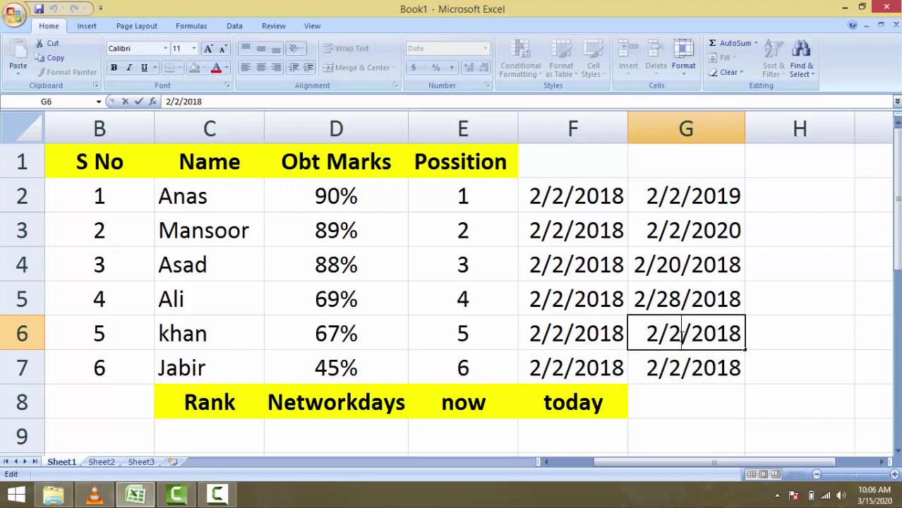
pyautogui.write('1')
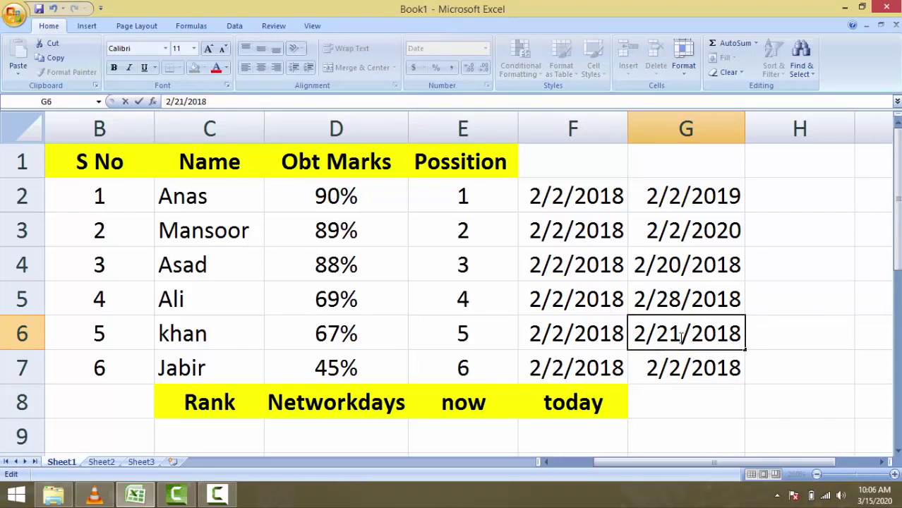
pyautogui.click(672, 364)
pyautogui.doubleClick(684, 363)
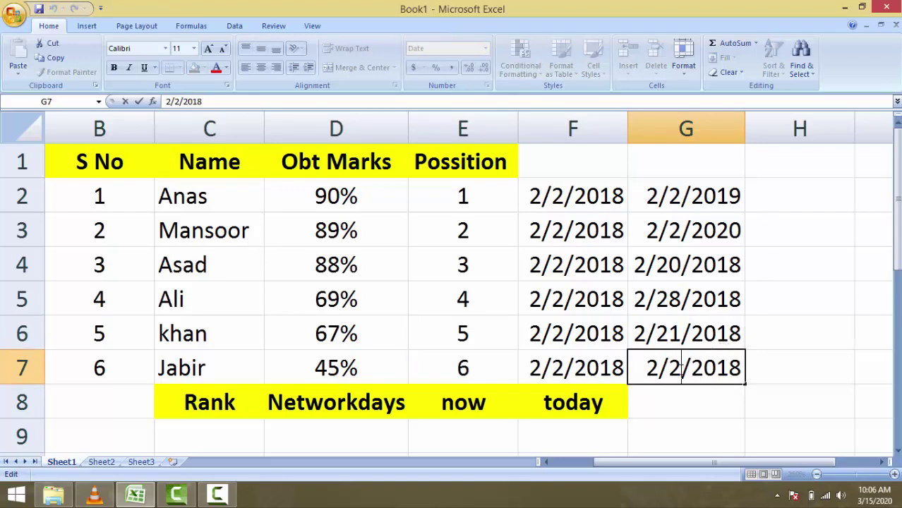
pyautogui.press('BackSpace')
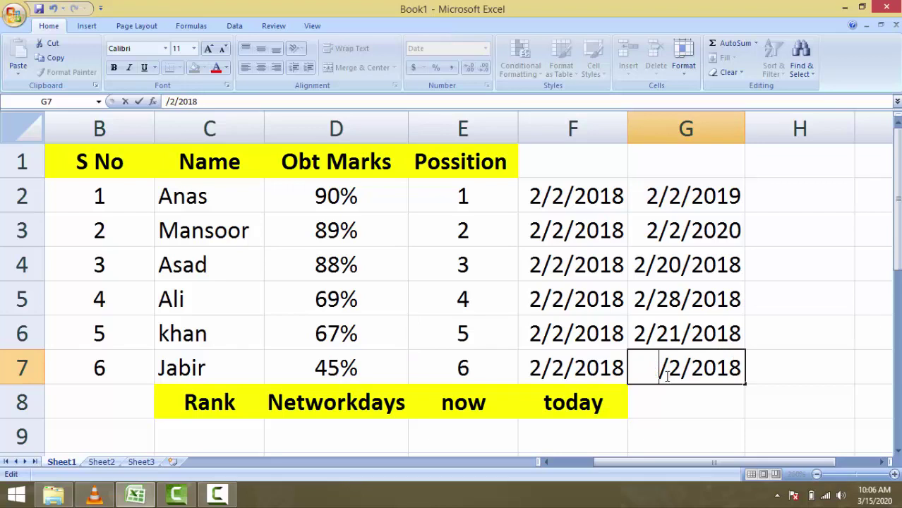
pyautogui.write('5')
pyautogui.click(825, 295)
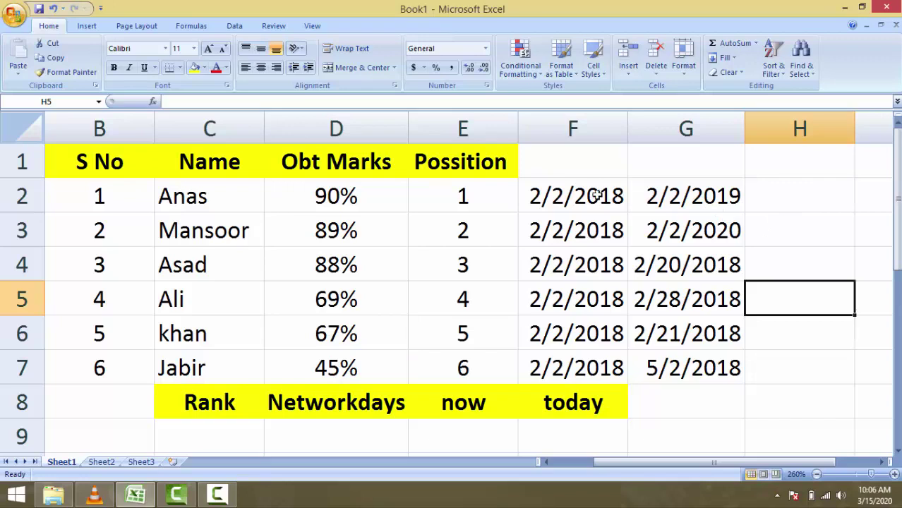
# Step: Enter the formula =networkdays(F2,G2) in cell H2 to count the workdays between the first row's two dates
pyautogui.click(788, 197)
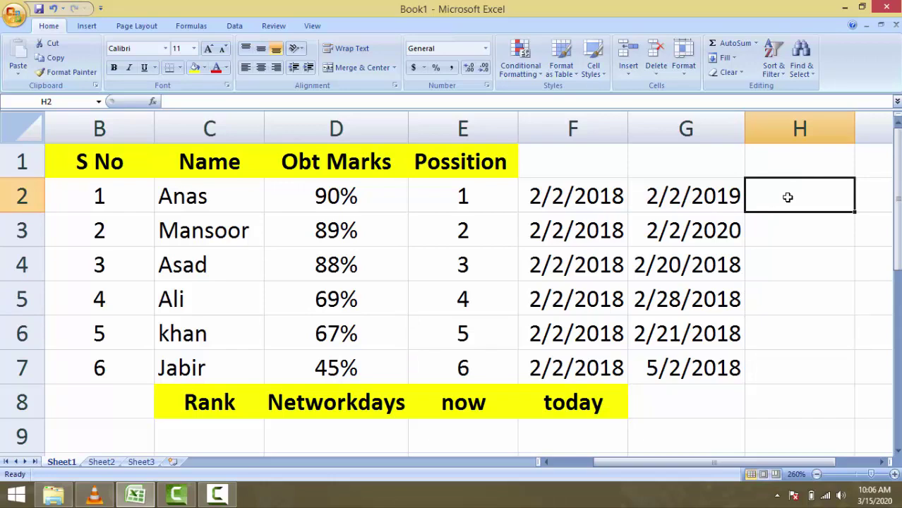
pyautogui.write('=')
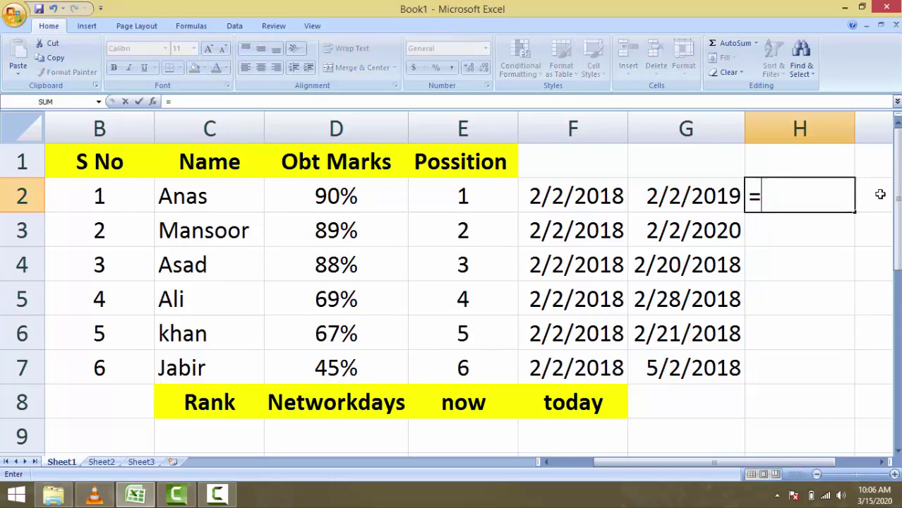
pyautogui.write('nw')
pyautogui.press('BackSpace')
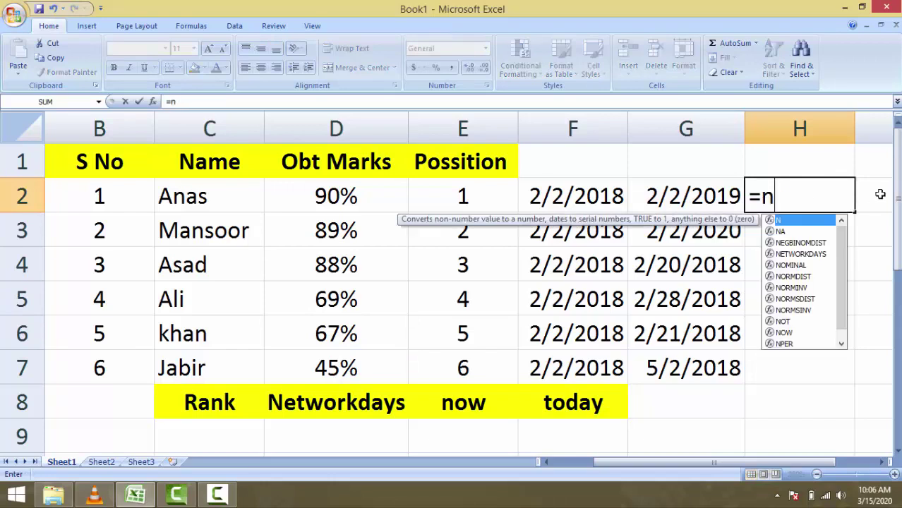
pyautogui.write('etwor')
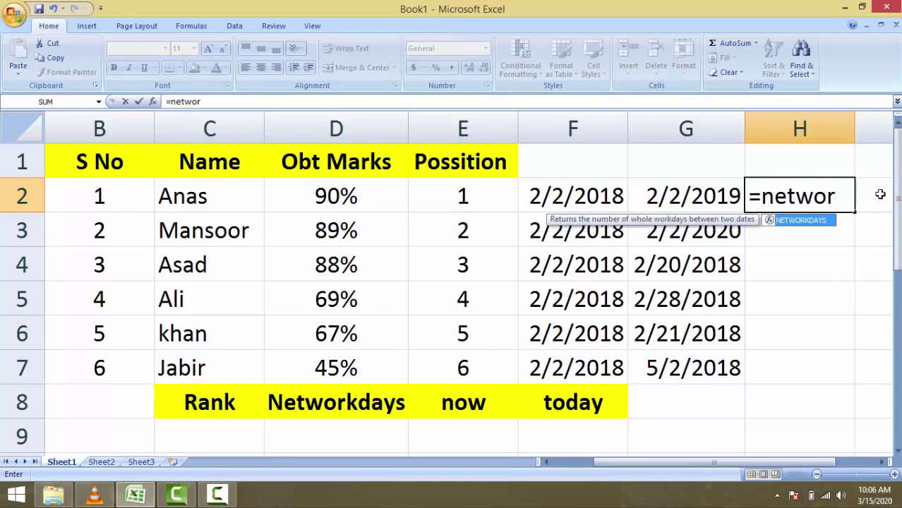
pyautogui.write('kdays')
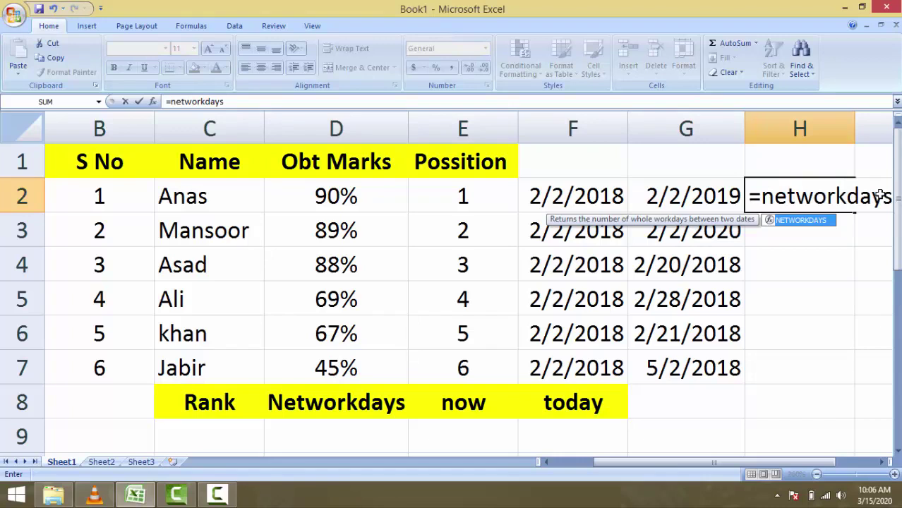
pyautogui.write('(')
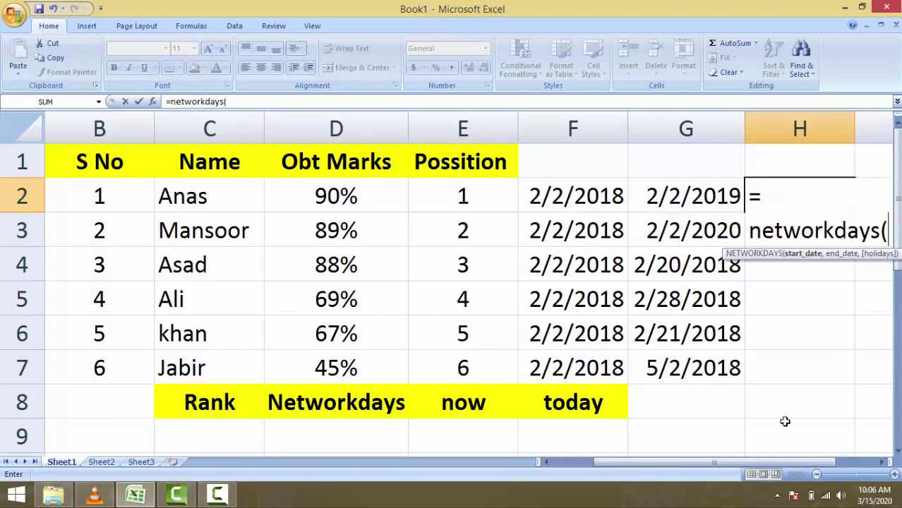
pyautogui.moveTo(775, 469); pyautogui.dragTo(799, 469)
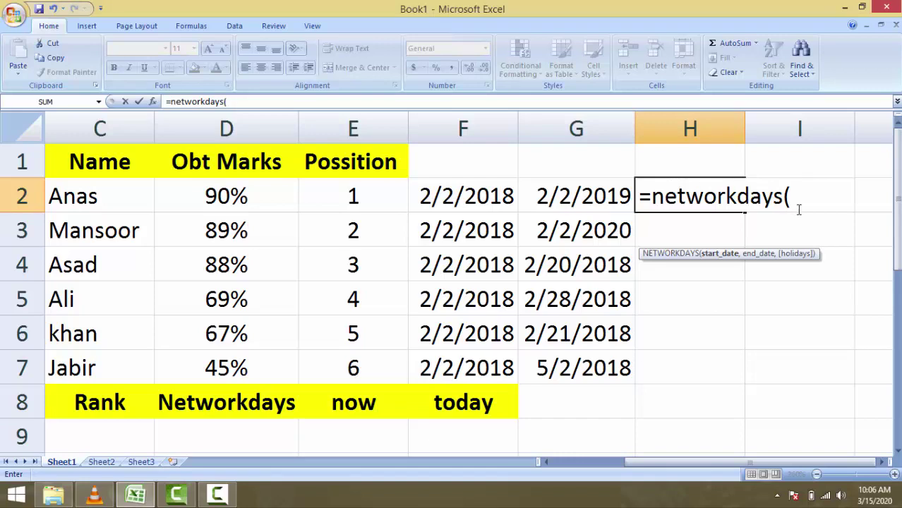
pyautogui.click(478, 197)
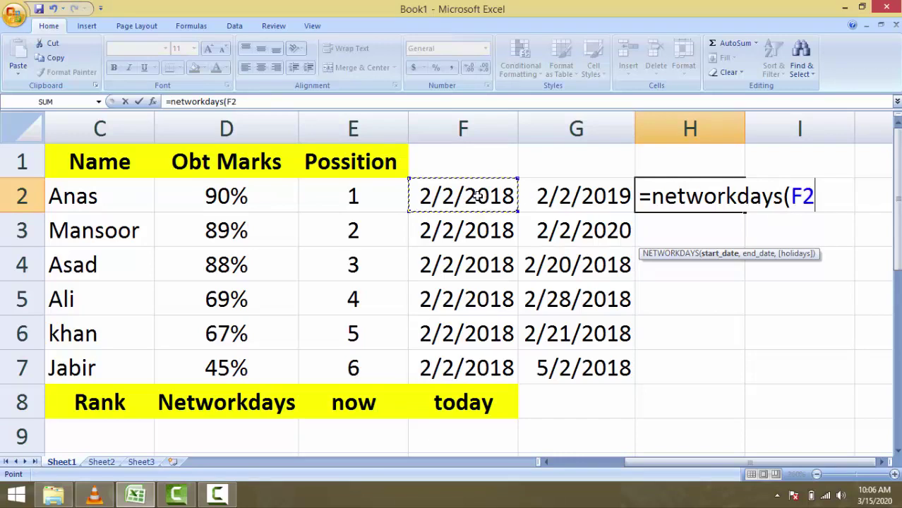
pyautogui.write(',')
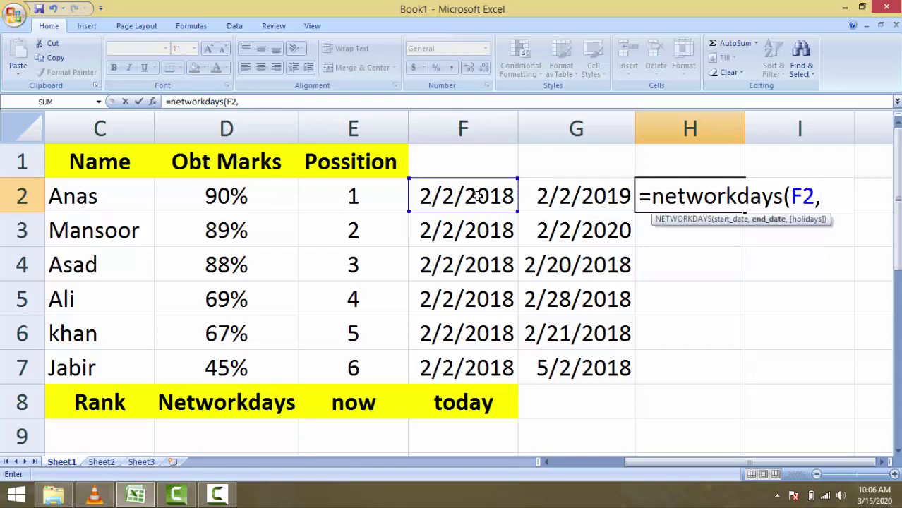
pyautogui.click(538, 197)
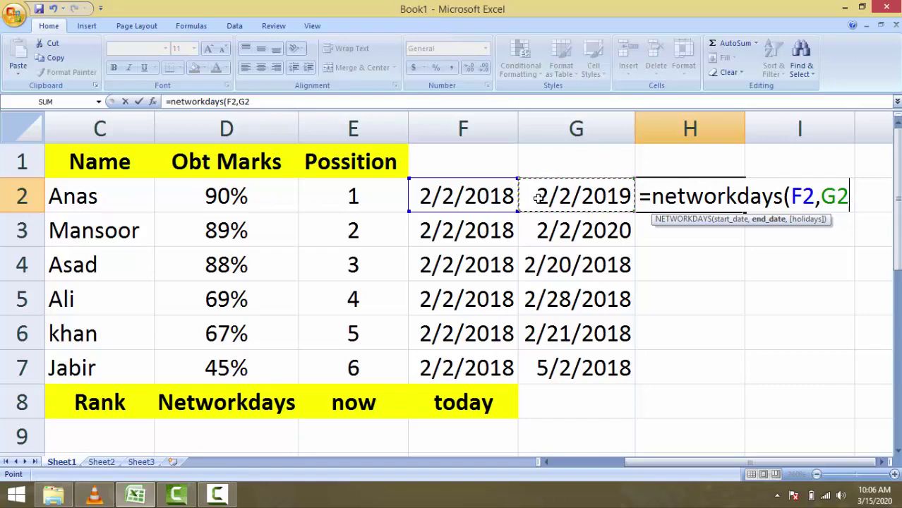
pyautogui.write(')')
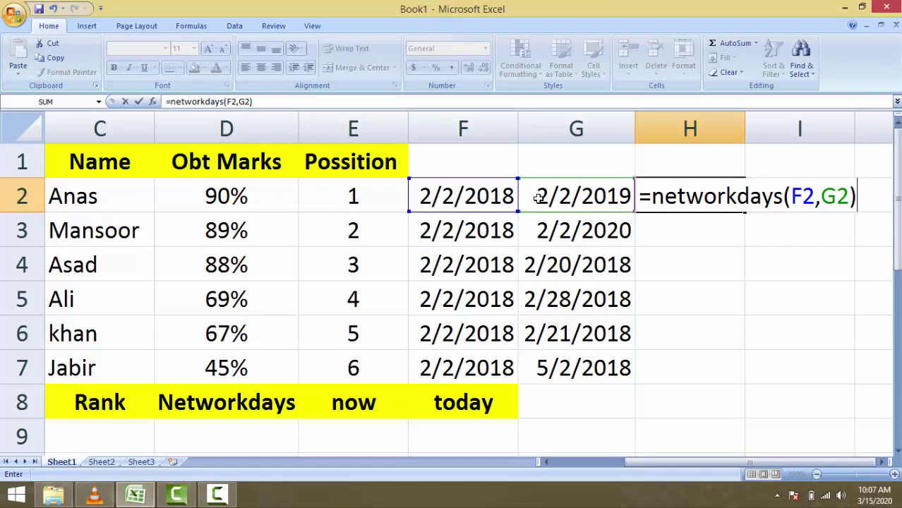
pyautogui.press('Return')
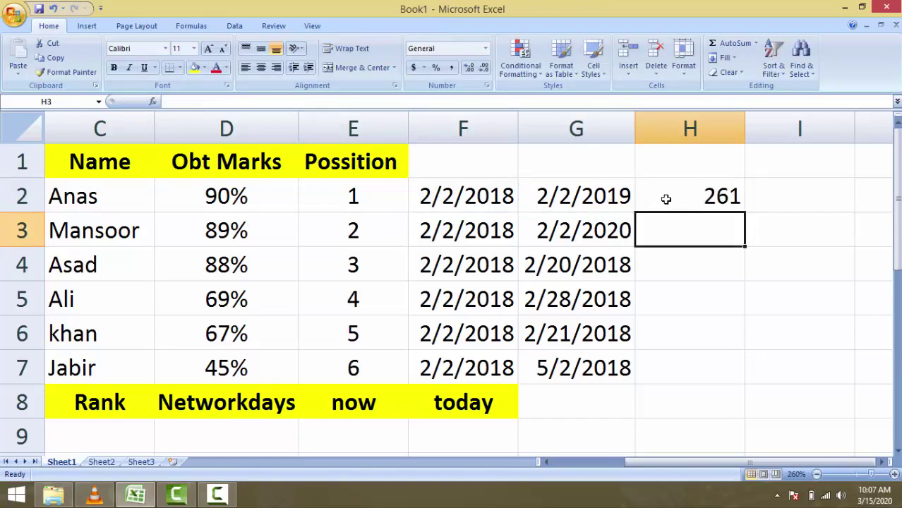
# Step: Fill the NETWORKDAYS formula from H2 down through H7
pyautogui.moveTo(666, 199); pyautogui.dragTo(673, 358)
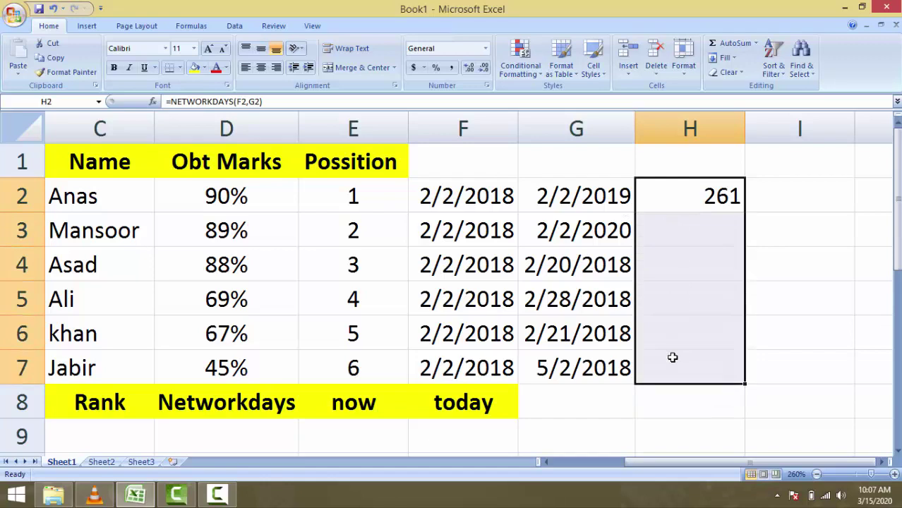
pyautogui.hotkey('ctrl', 'd')
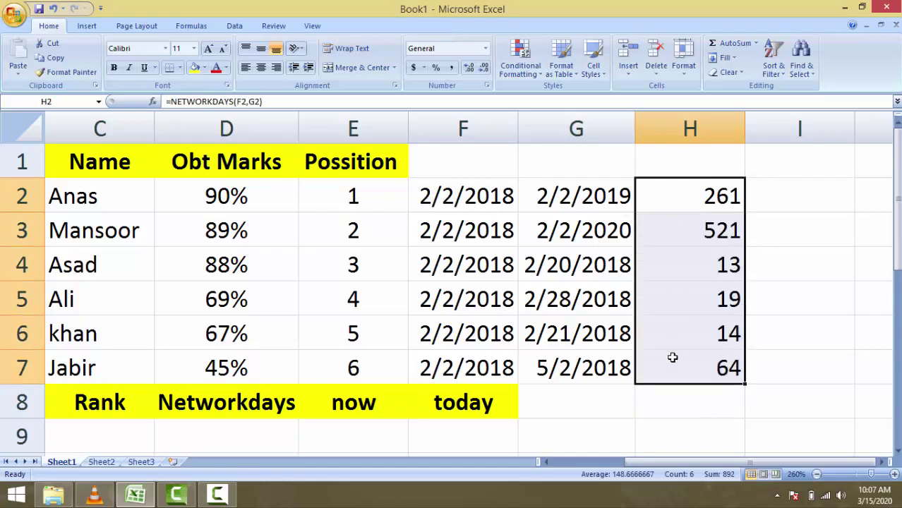
pyautogui.click(777, 295)
# Step: Examine the NETWORKDAYS formulas and their results row by row in H2:H7
pyautogui.click(699, 233)
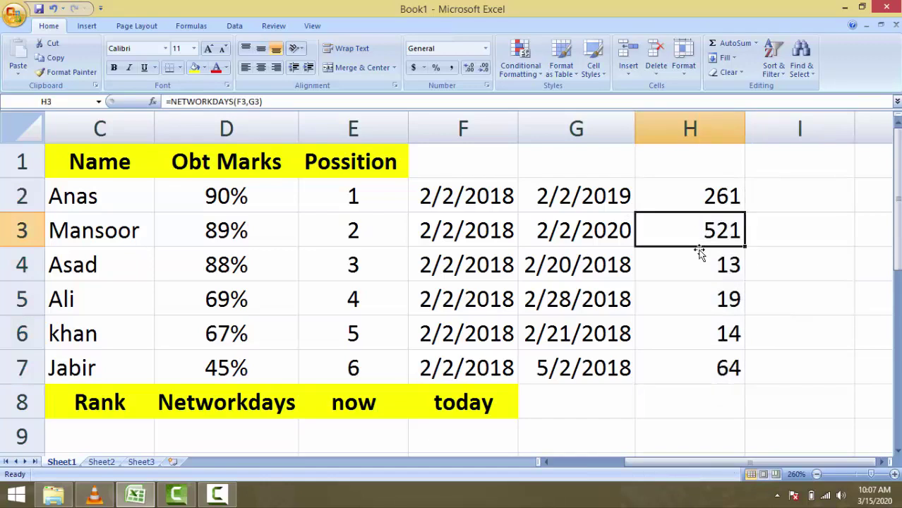
pyautogui.click(698, 261)
pyautogui.click(694, 297)
pyautogui.click(692, 334)
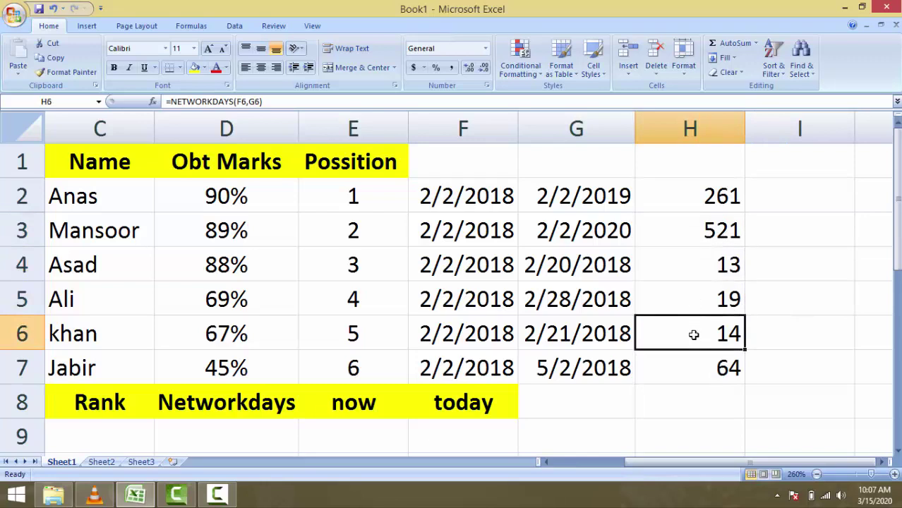
pyautogui.click(699, 371)
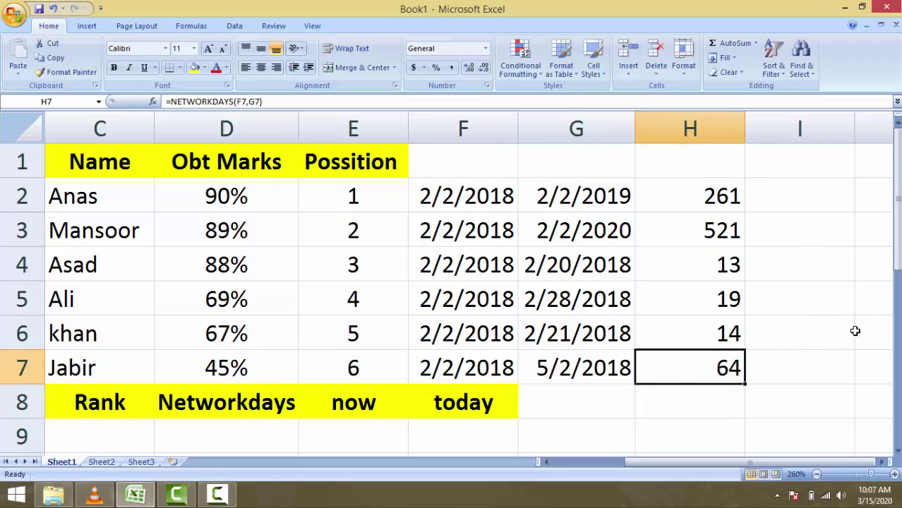
pyautogui.moveTo(695, 205); pyautogui.dragTo(701, 352)
pyautogui.click(806, 195)
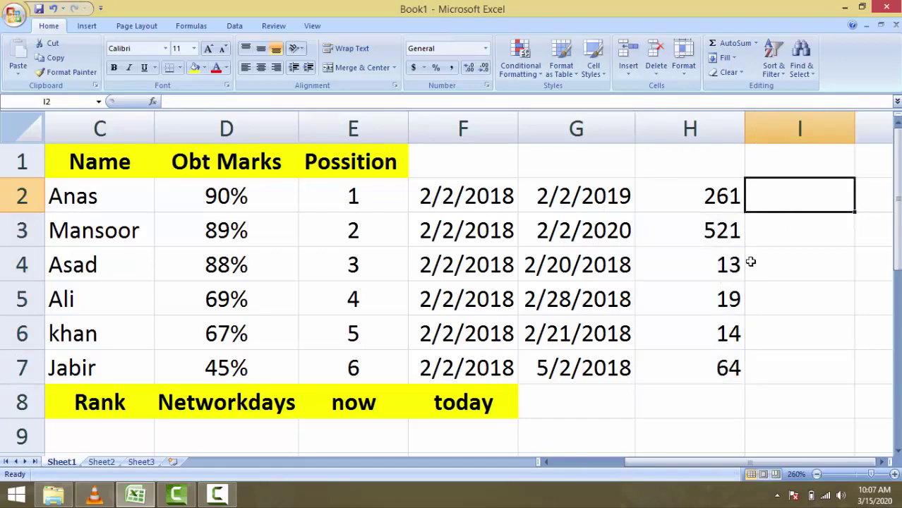
pyautogui.click(680, 199)
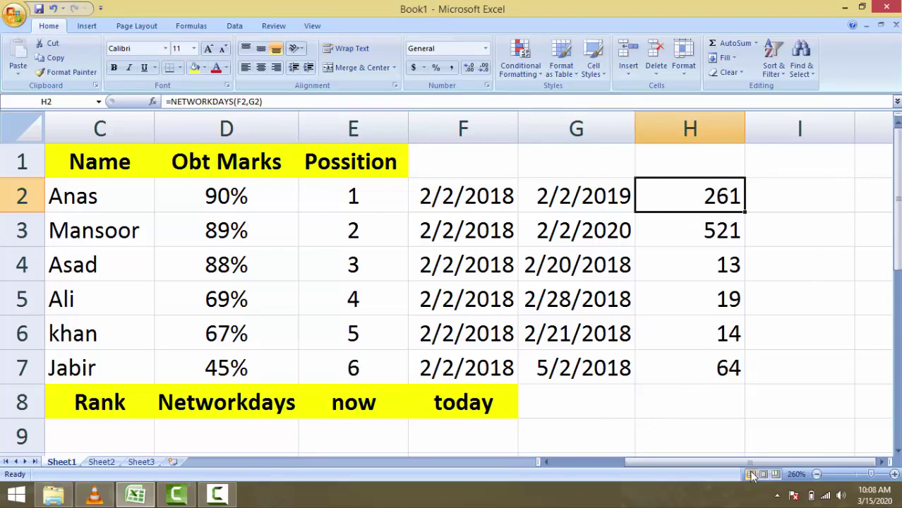
# Step: Select the empty cell J5 beside the workday results
pyautogui.click(882, 462)
pyautogui.click(882, 462)
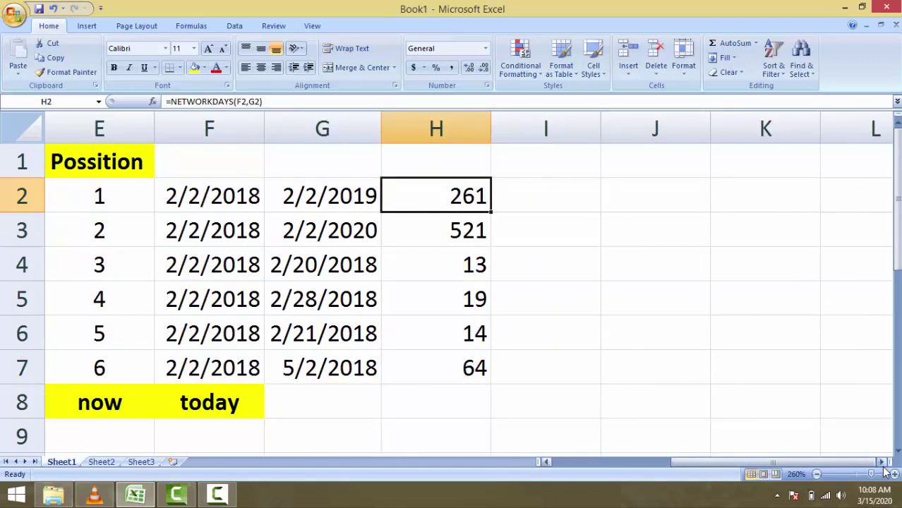
pyautogui.click(650, 312)
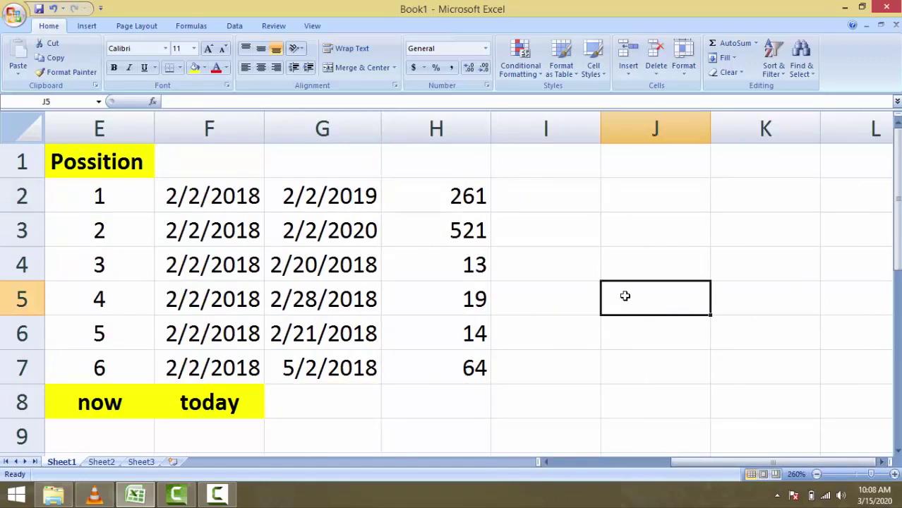
# Step: Enter the formula =now() in cell J5 to return the current date and time
pyautogui.write('=n')
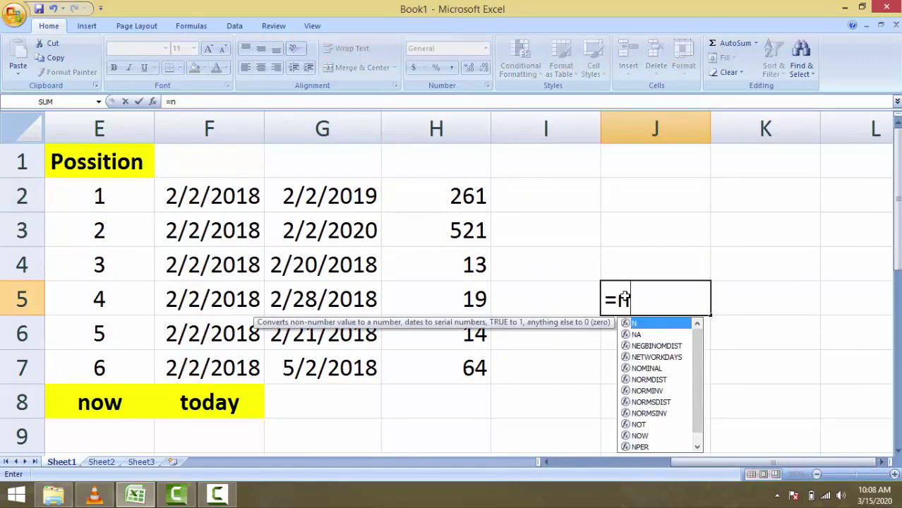
pyautogui.write('ow()')
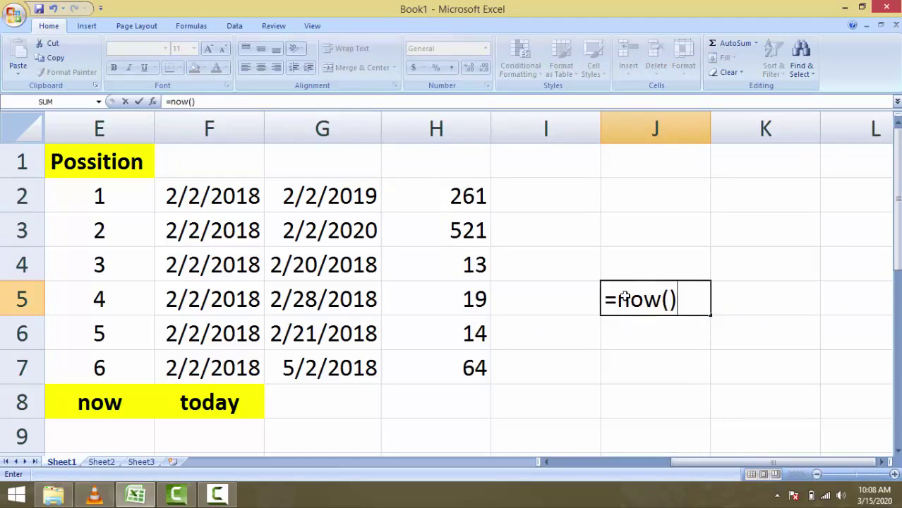
pyautogui.press('Return')
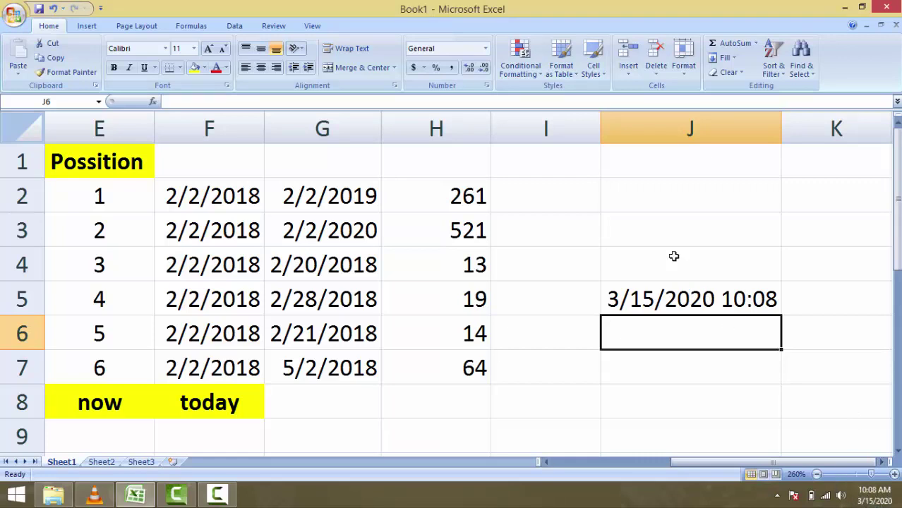
# Step: Enter the formula =today() in cell J3 to return the current date
pyautogui.click(662, 231)
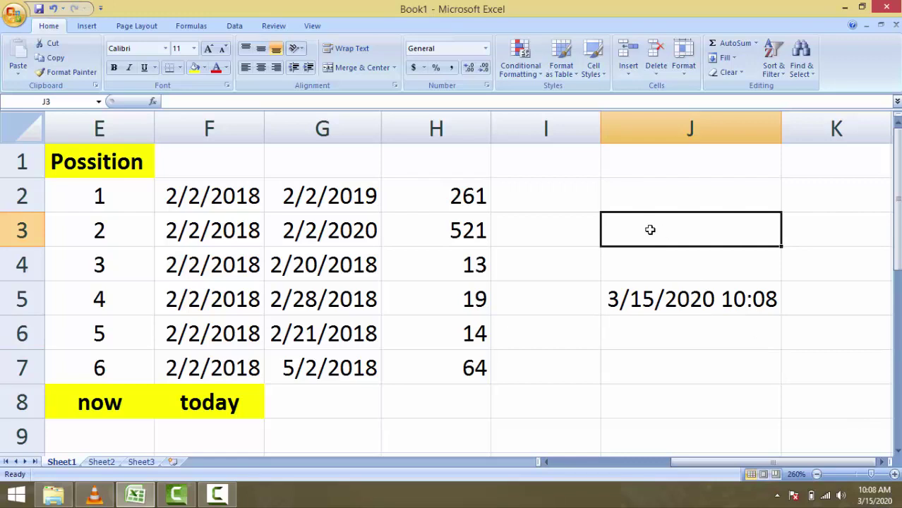
pyautogui.write('=')
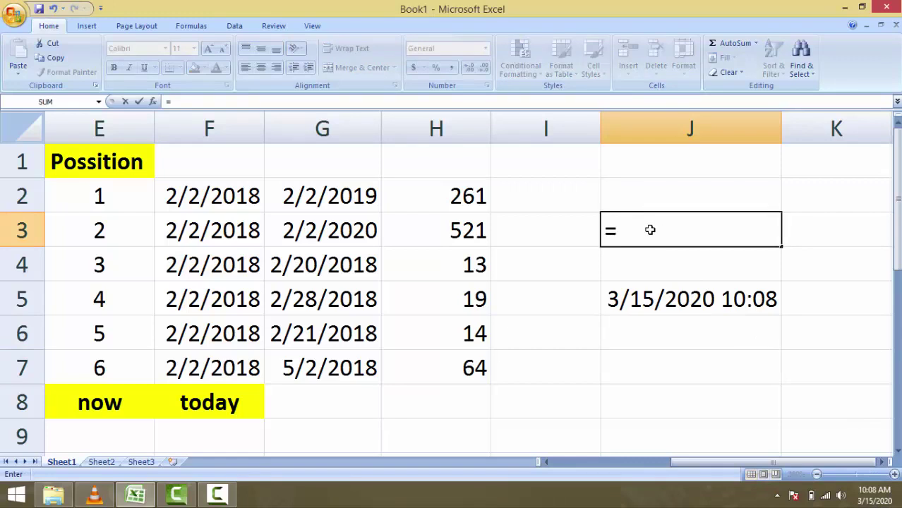
pyautogui.write('to')
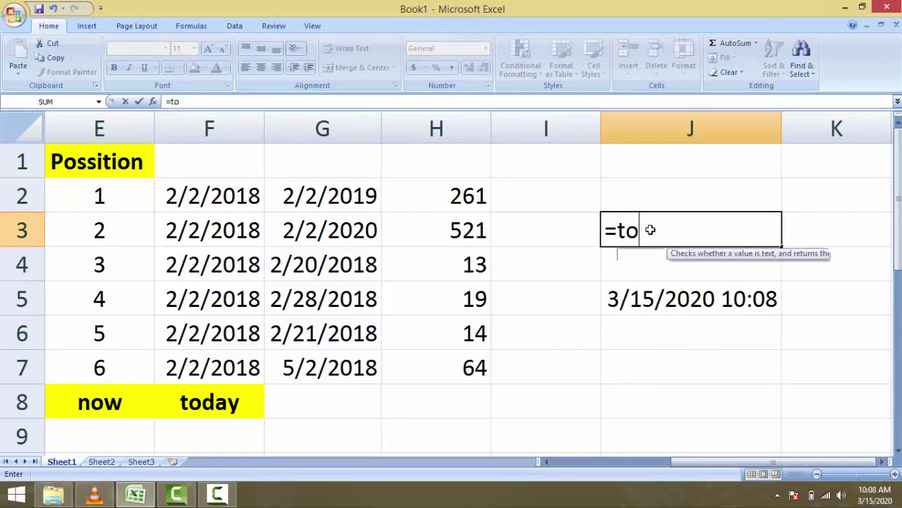
pyautogui.write('day(')
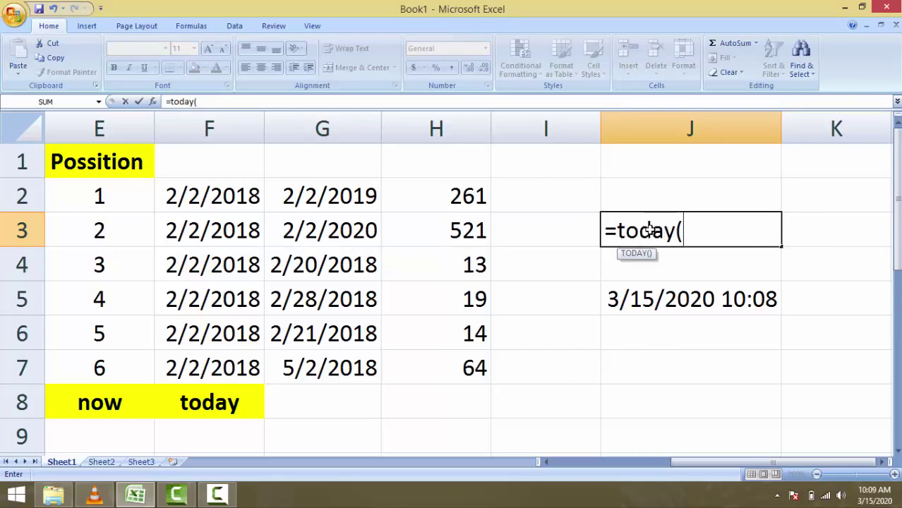
pyautogui.write(')')
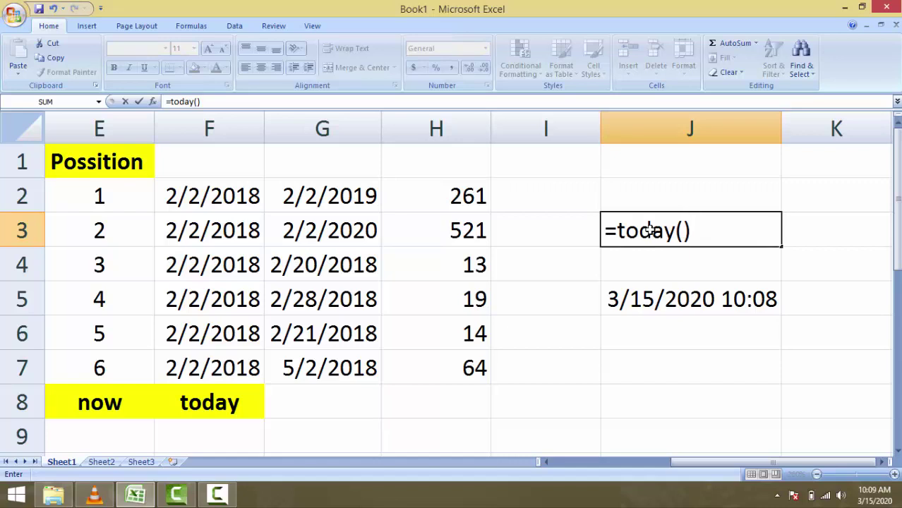
pyautogui.press('Return')
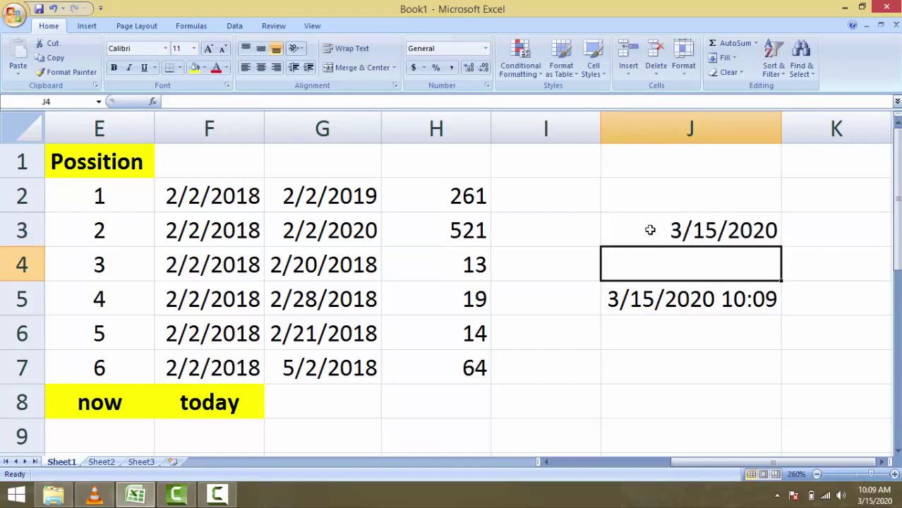
# Step: Compare the TODAY formula and result in J3 with the NOW formula and result in J5
pyautogui.click(664, 241)
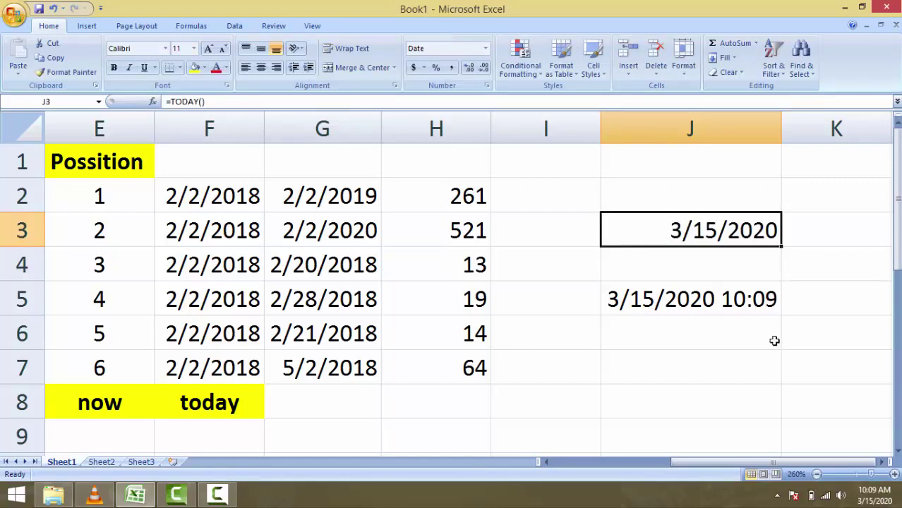
pyautogui.click(757, 307)
pyautogui.click(683, 222)
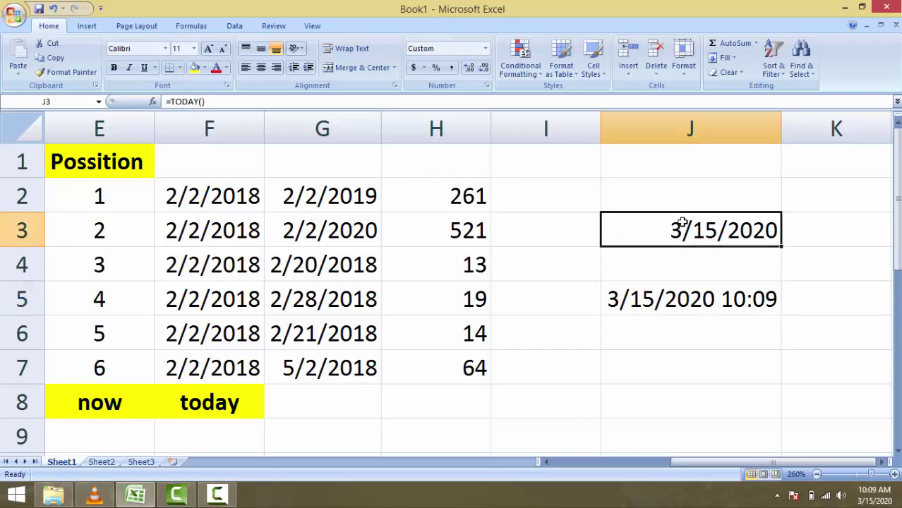
pyautogui.click(723, 298)
pyautogui.click(693, 243)
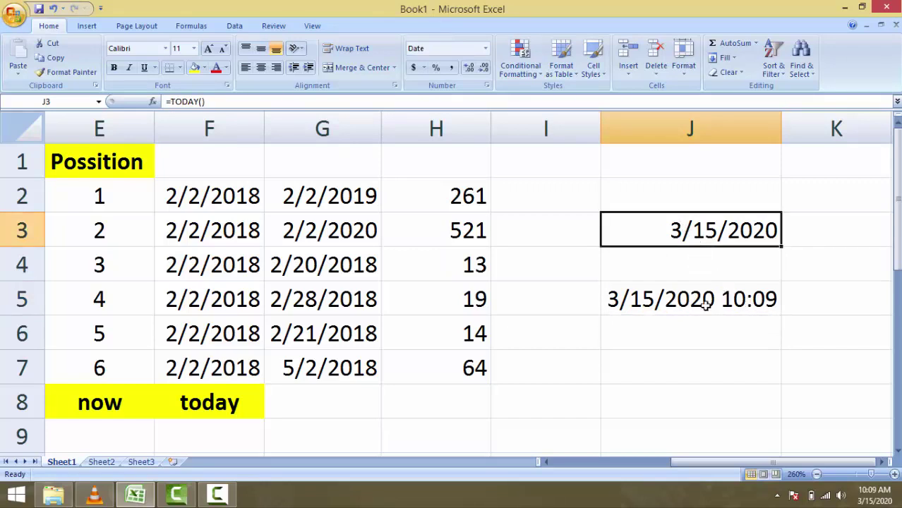
pyautogui.click(706, 305)
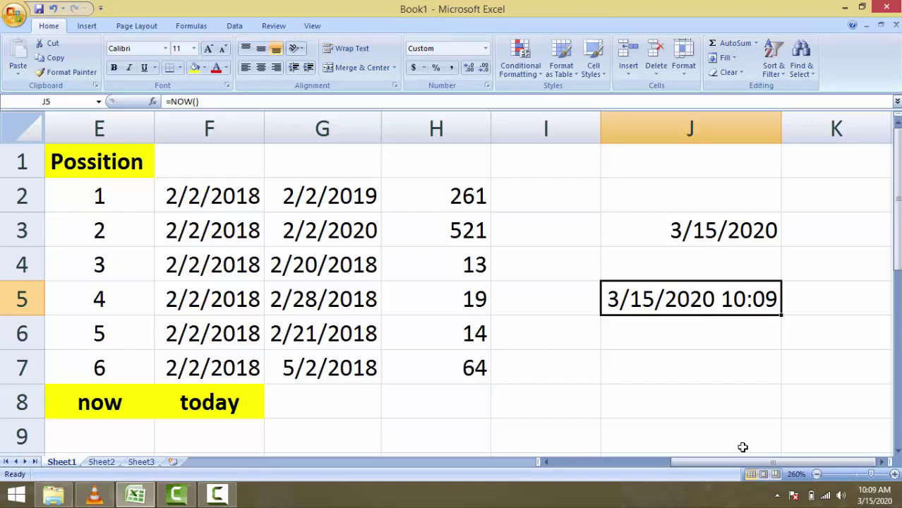
# Step: Select the empty cell G8 beside the today label in row 8
pyautogui.moveTo(771, 464); pyautogui.dragTo(741, 463)
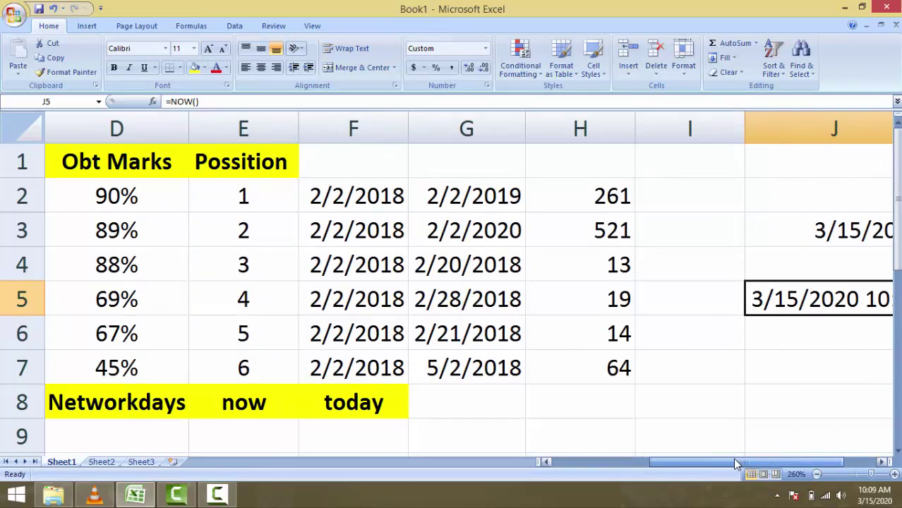
pyautogui.click(689, 322)
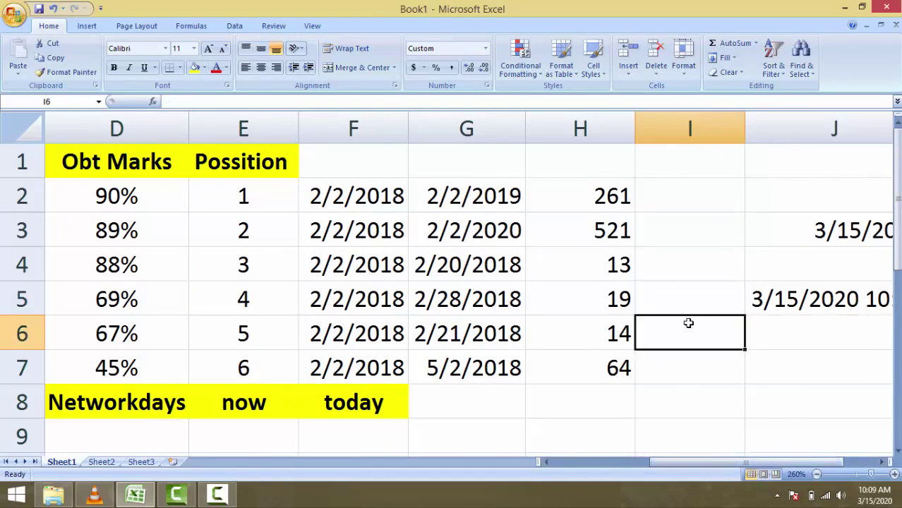
pyautogui.click(530, 396)
pyautogui.click(475, 396)
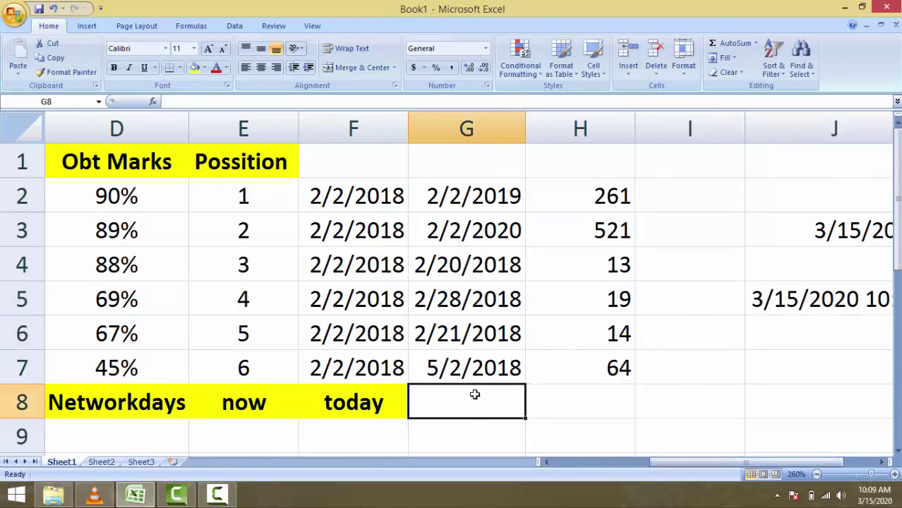